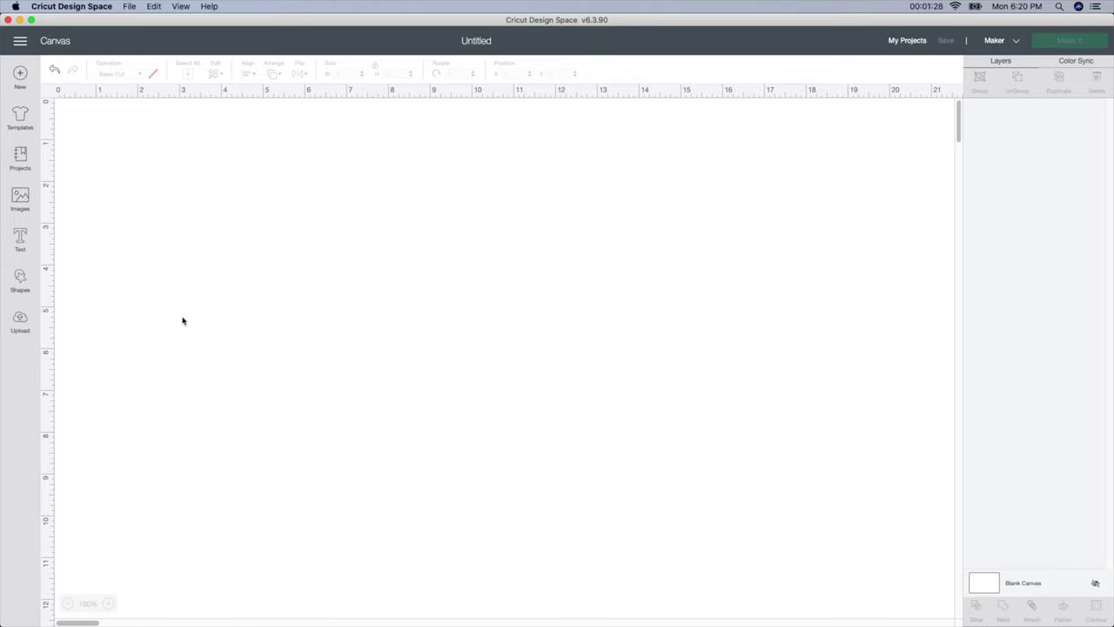
Step: Search the uploaded images for HOMESTEADHOW
left_click(24, 328)
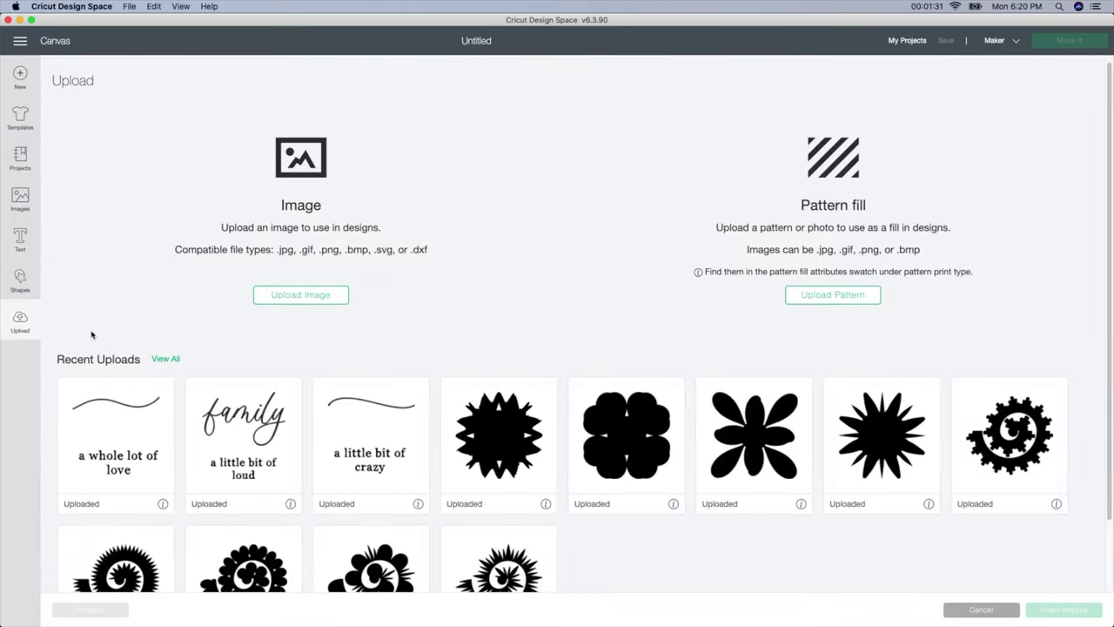
left_click(172, 360)
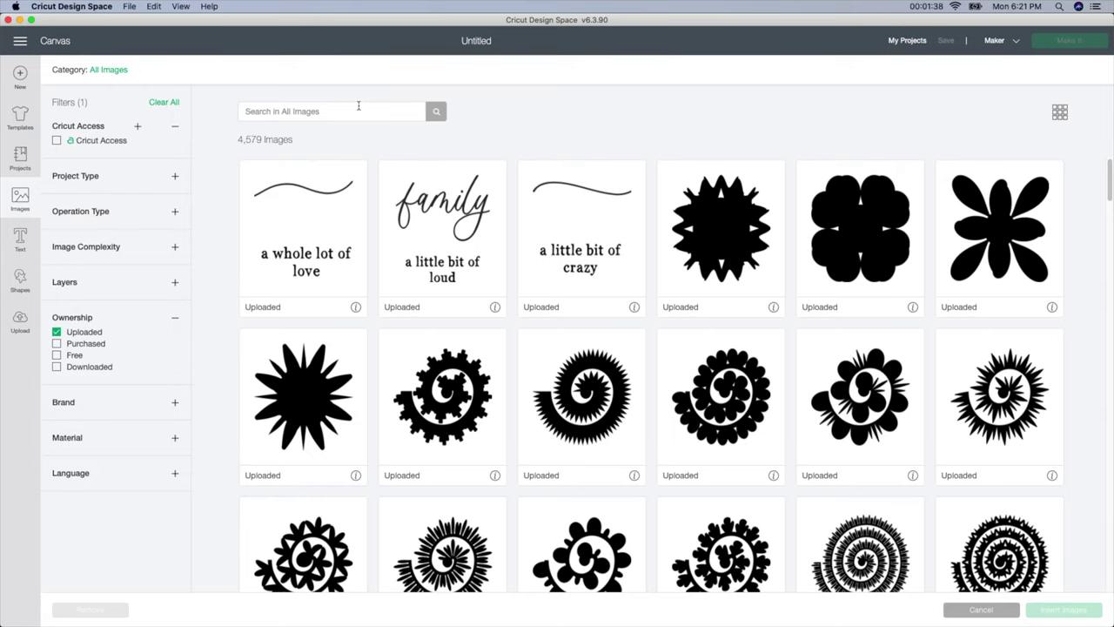
left_click(364, 111)
type("HOMESTEADHOW")
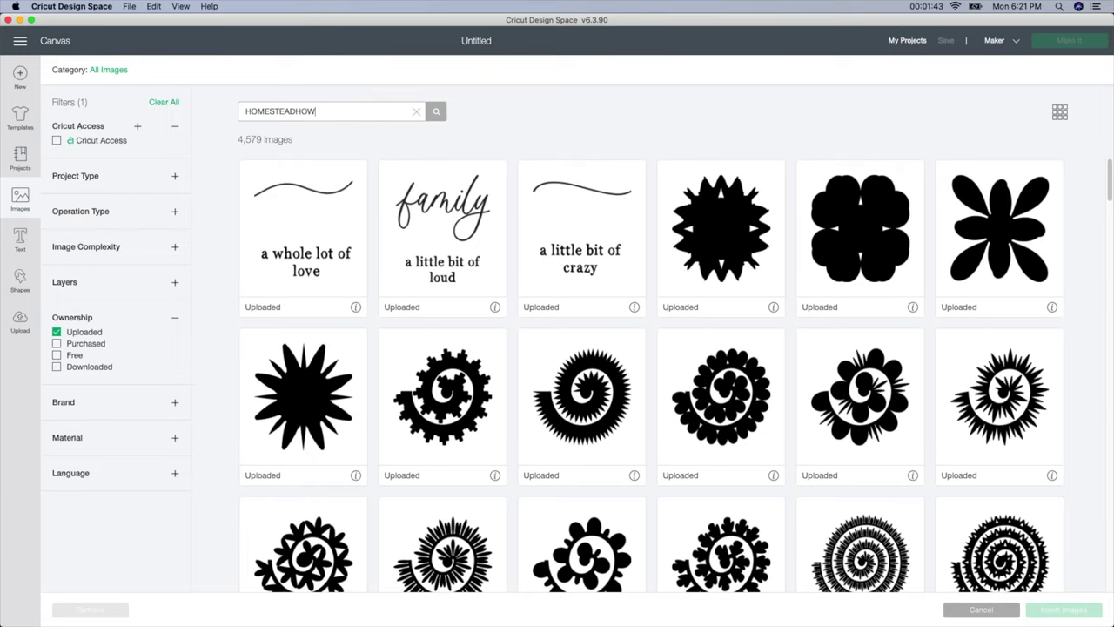
key("Return")
Step: Insert the goat-and-rooster emblem, enlarge it to 11.111 × 8.937 in, and centre it on the canvas
left_click(303, 231)
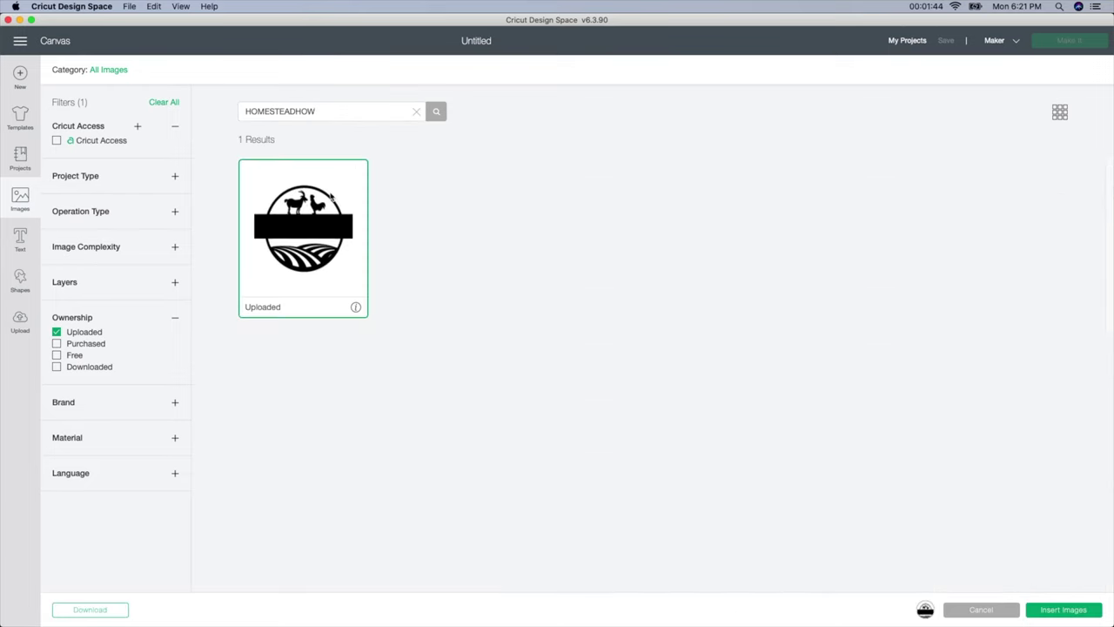
left_click(1062, 609)
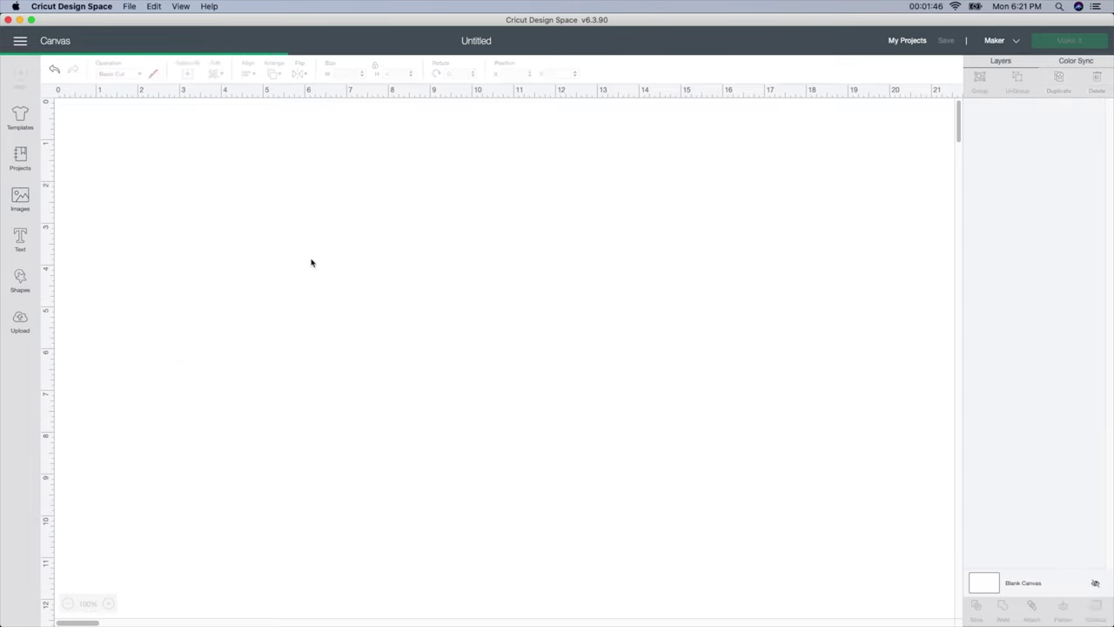
left_click_drag(334, 333, 572, 450)
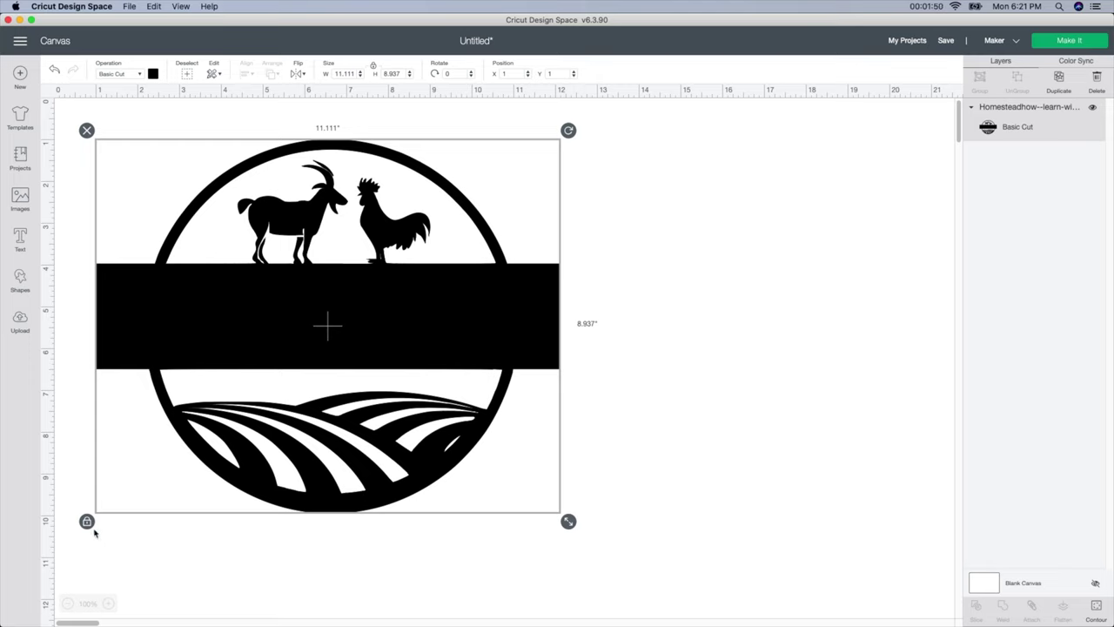
left_click_drag(269, 335, 395, 328)
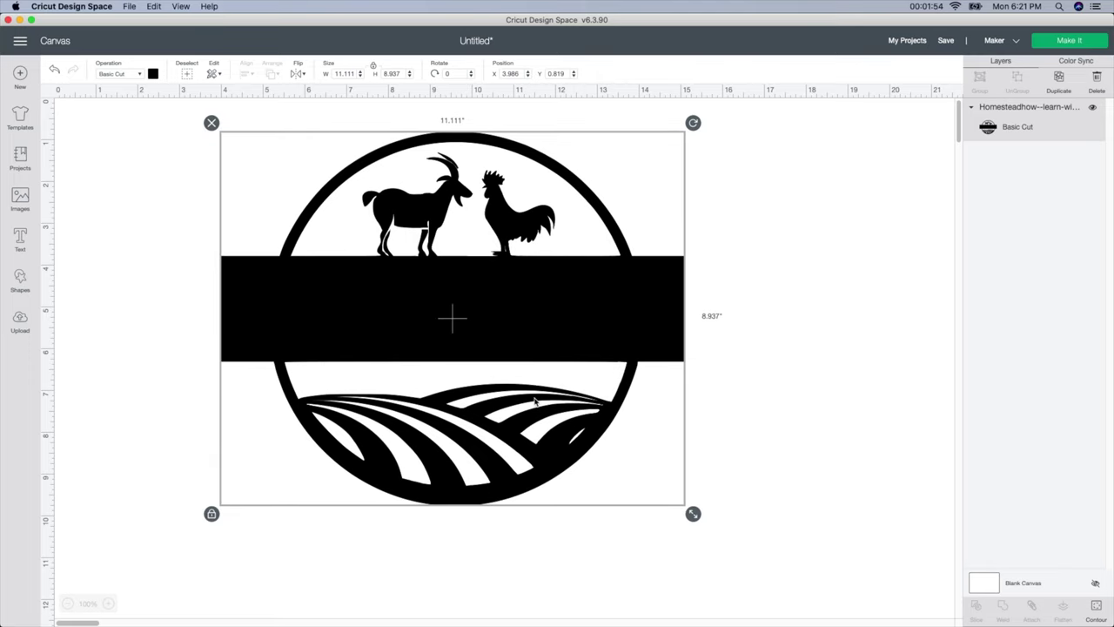
Step: Add a PANTRY text box and move it down into the emblem's black banner
left_click(164, 354)
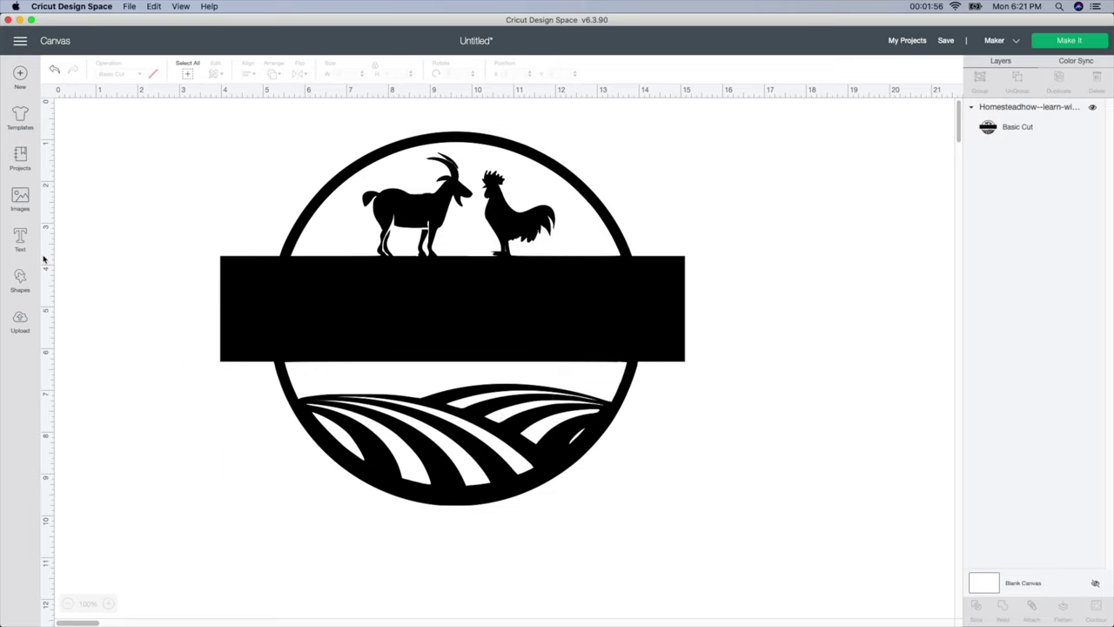
left_click(22, 241)
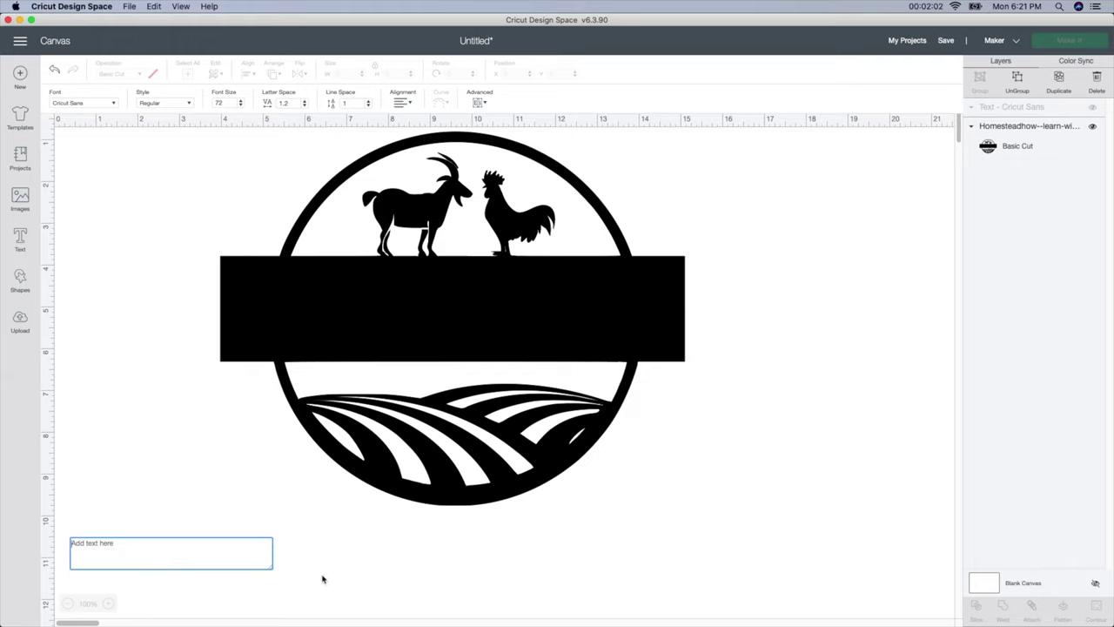
type("PANTRY")
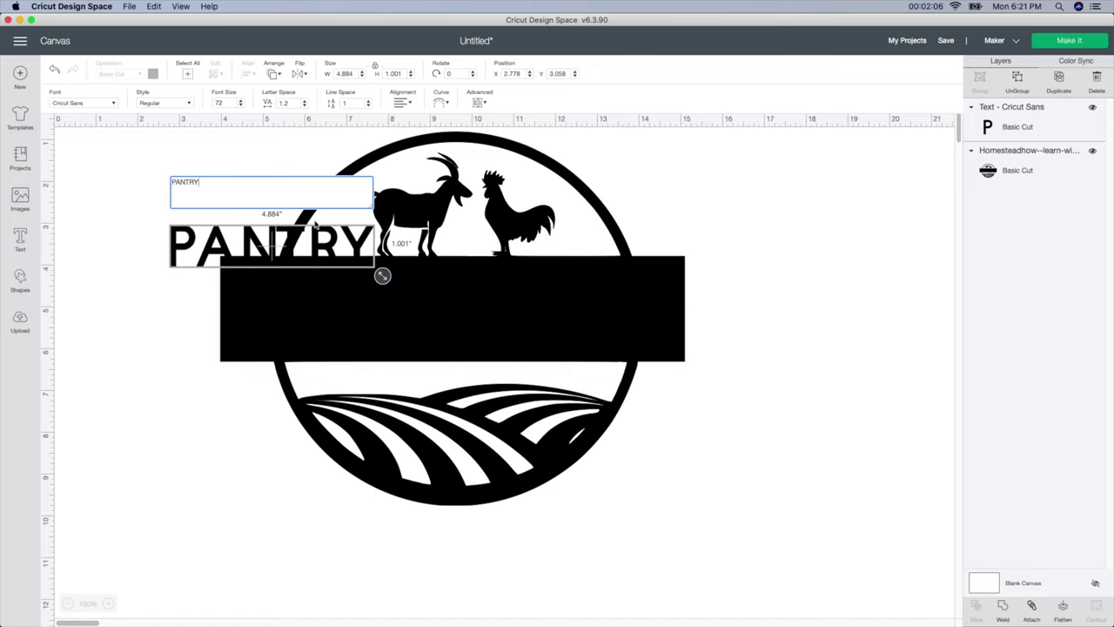
left_click_drag(322, 239, 473, 297)
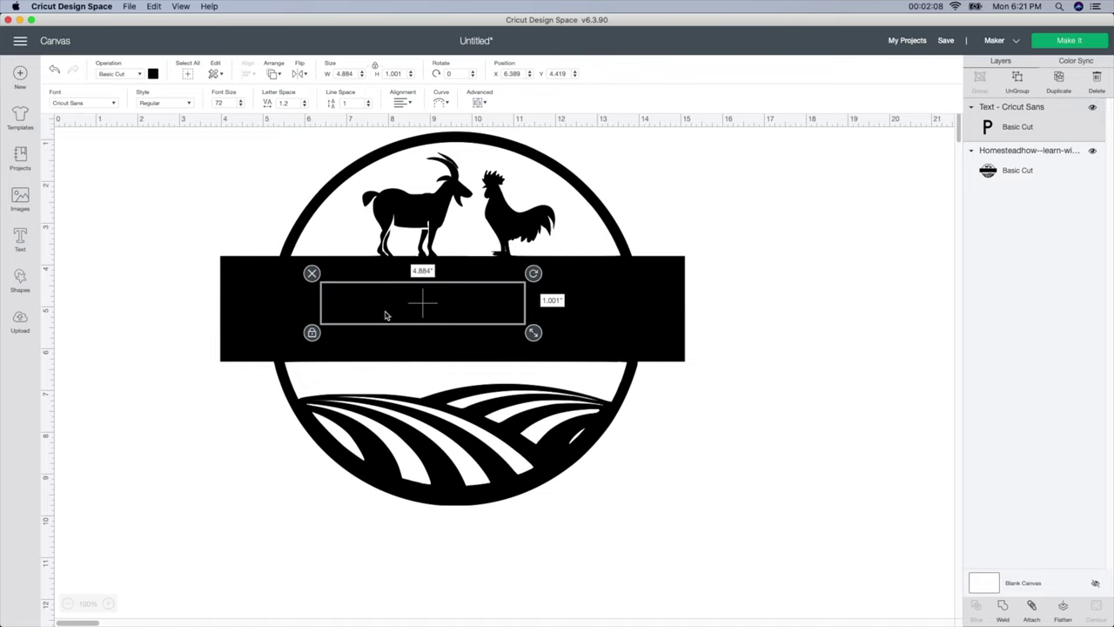
Step: Make PANTRY white and enlarge it to 9.648 × 1.978 in across the banner
left_click(152, 73)
left_click(165, 185)
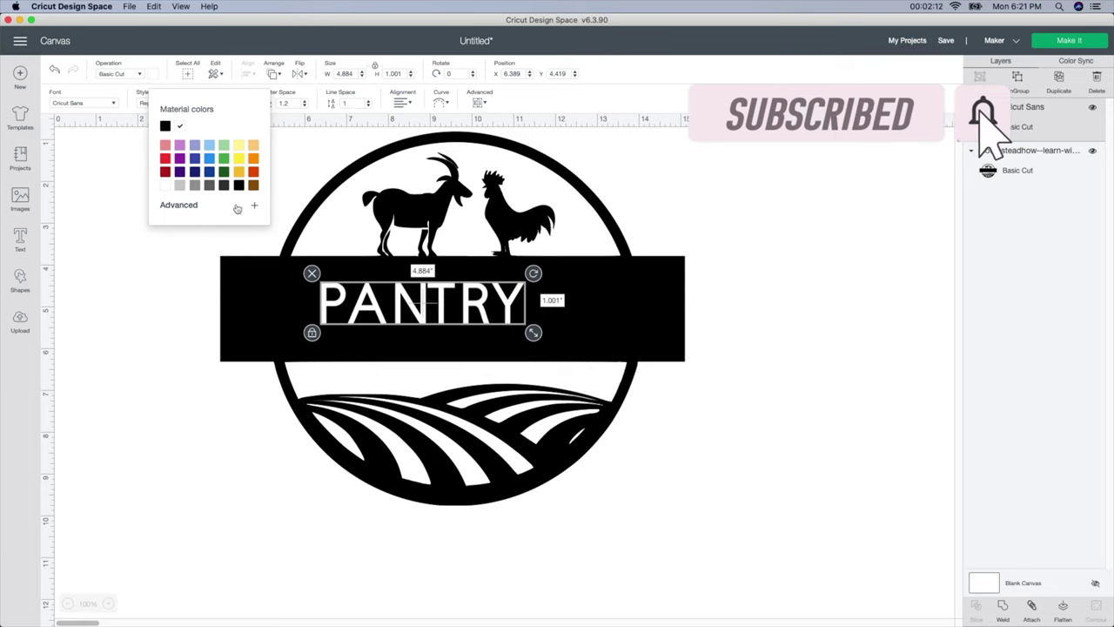
left_click_drag(325, 341, 254, 329)
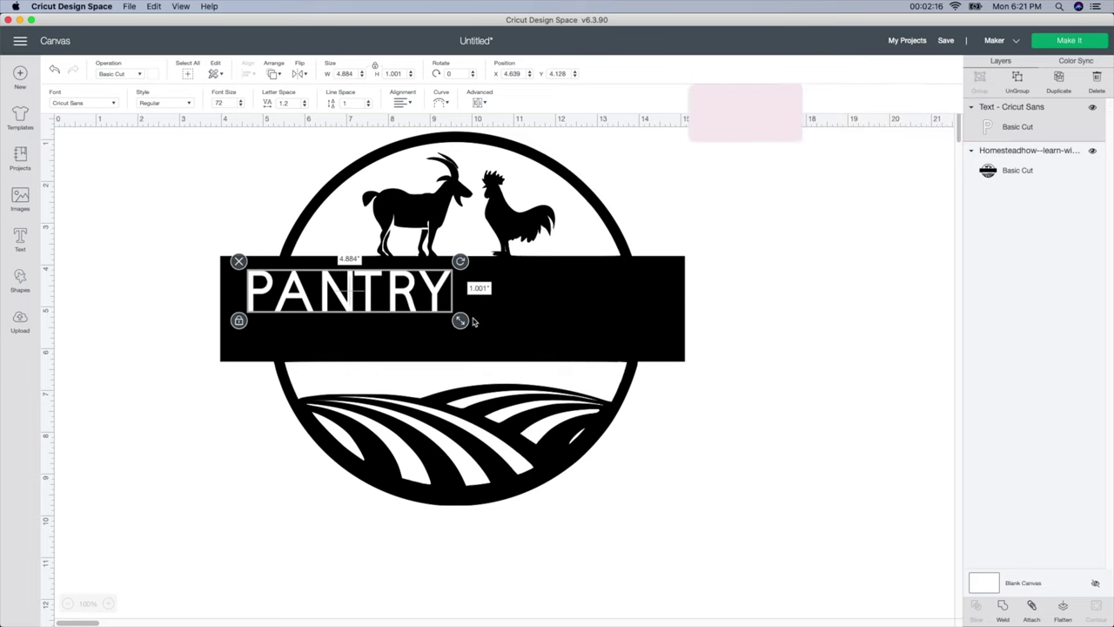
left_click_drag(461, 320, 658, 360)
left_click_drag(563, 318, 562, 320)
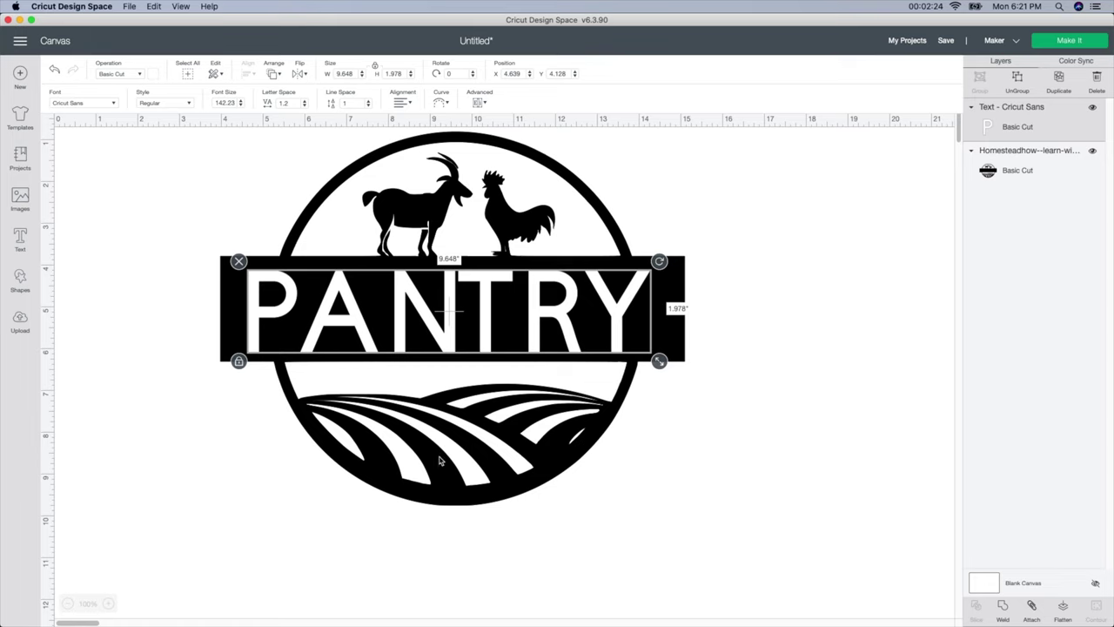
left_click(113, 103)
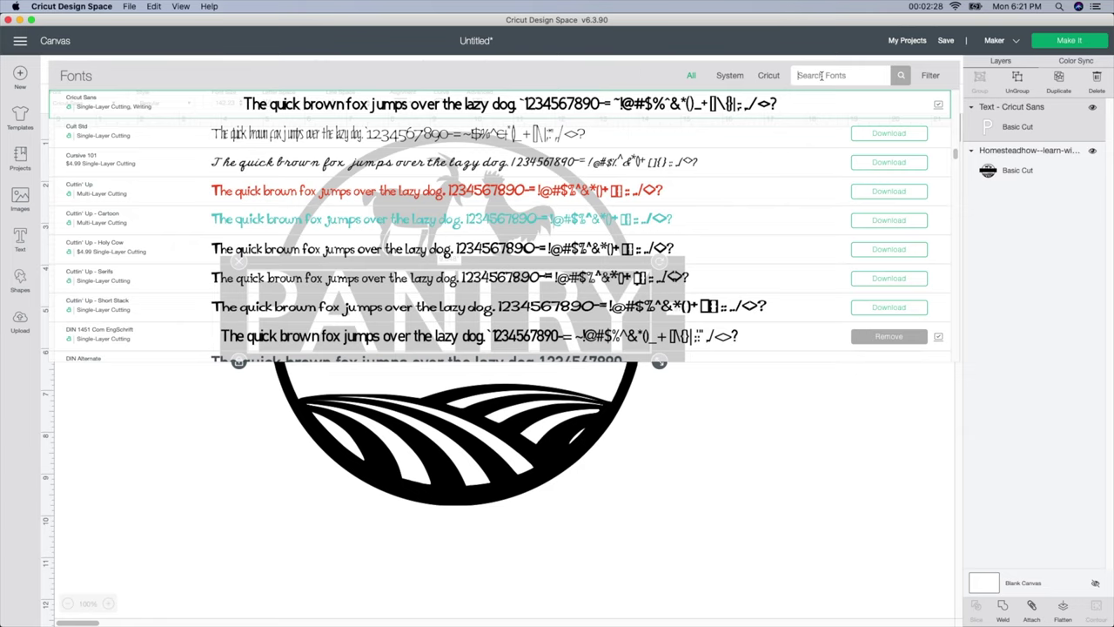
Step: Switch PANTRY to the Didot font and centre it in the banner at 8.952 × 1.47 in
left_click(794, 78)
type("DID")
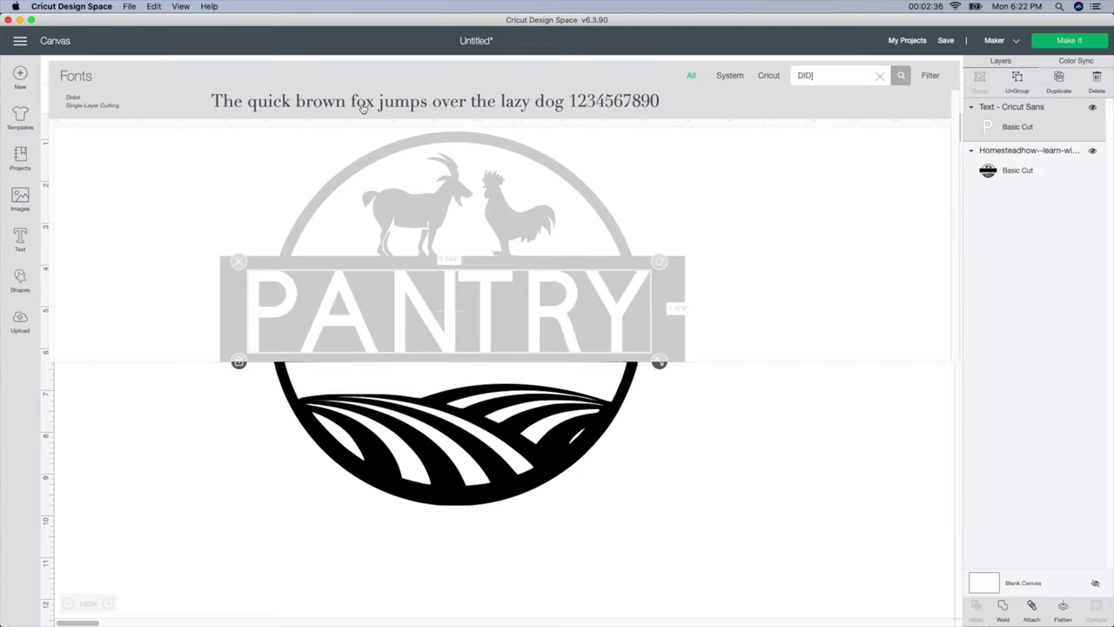
left_click(363, 105)
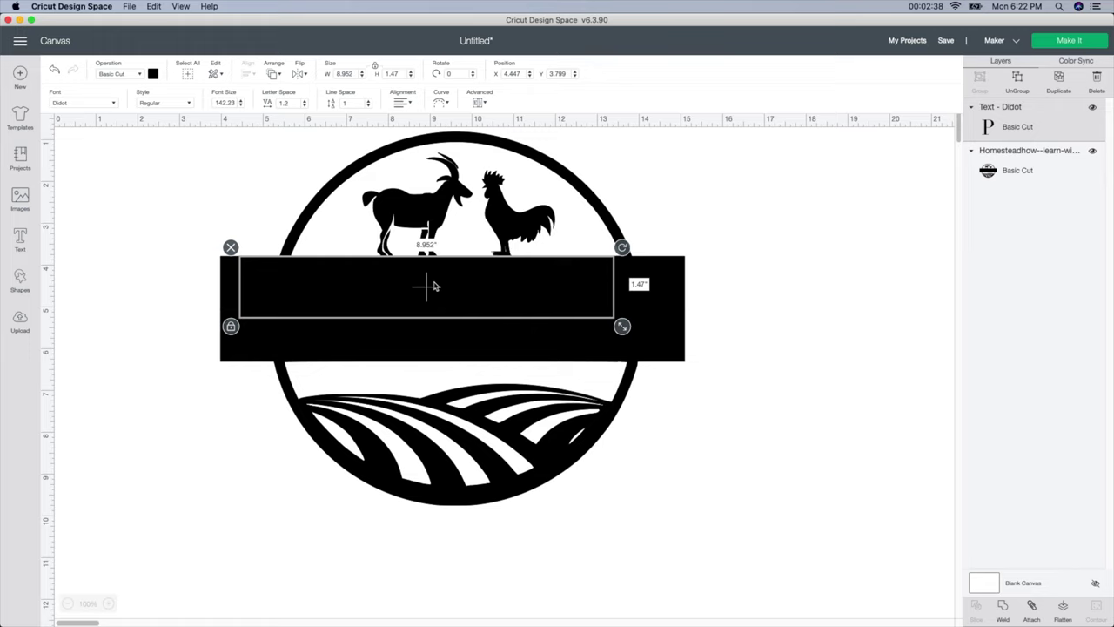
left_click_drag(432, 286, 452, 305)
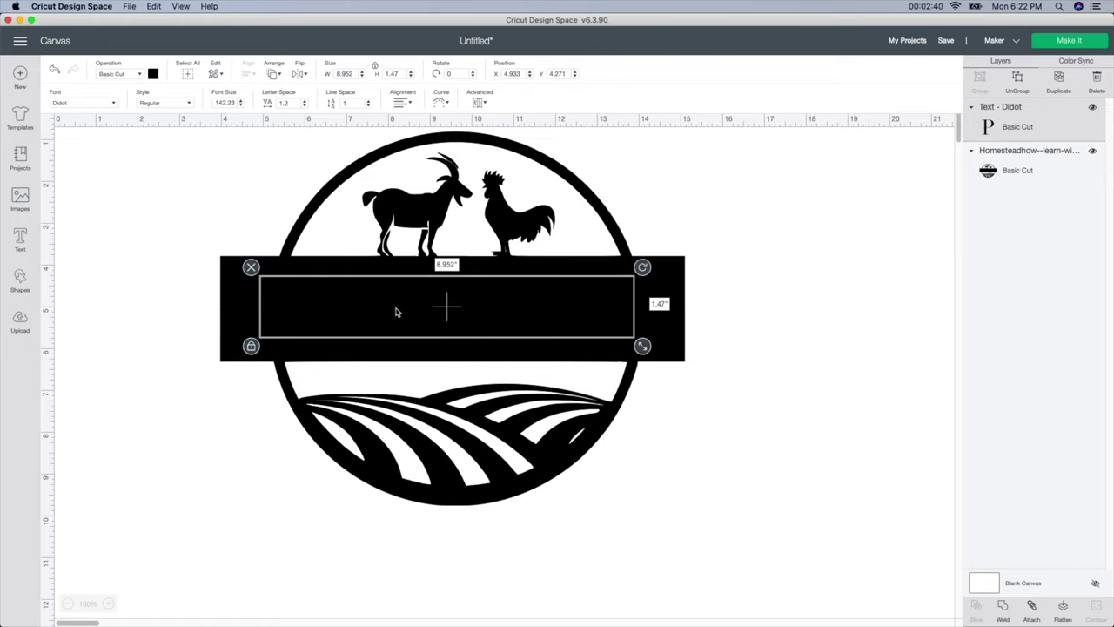
left_click(153, 75)
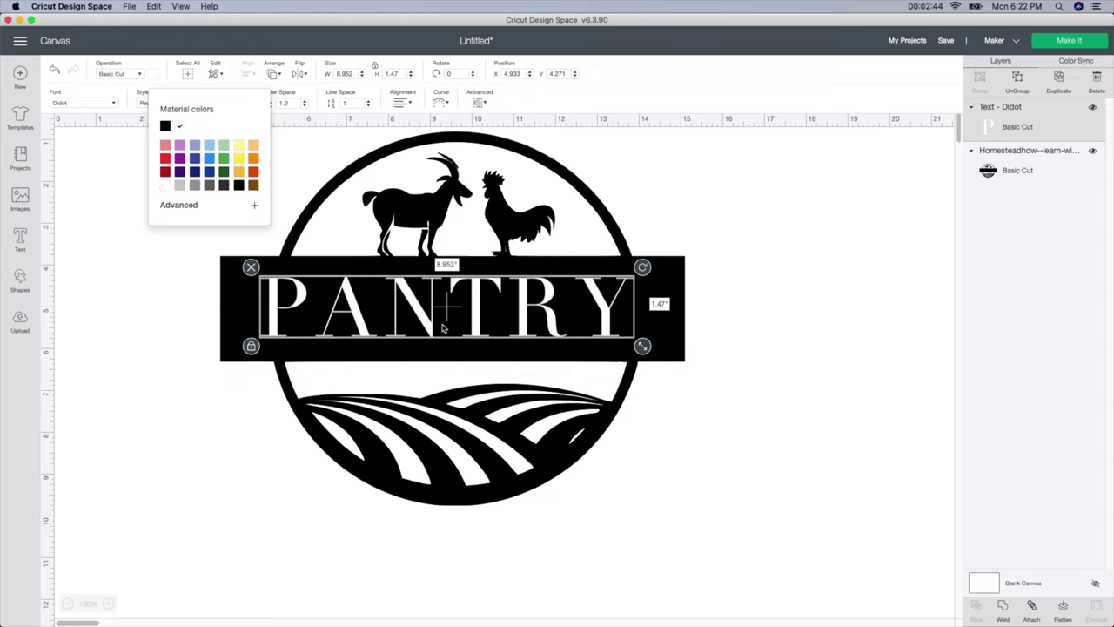
mouse_move(442, 328)
left_mouse_down()
mouse_move(435, 316)
mouse_move(449, 328)
left_mouse_up()
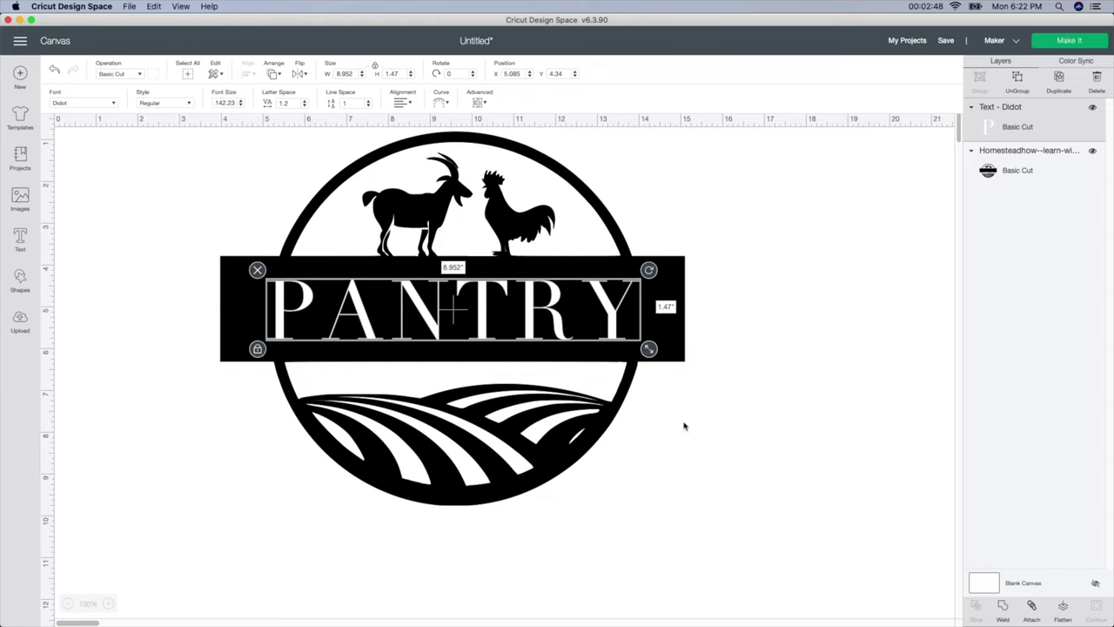
left_click(684, 426)
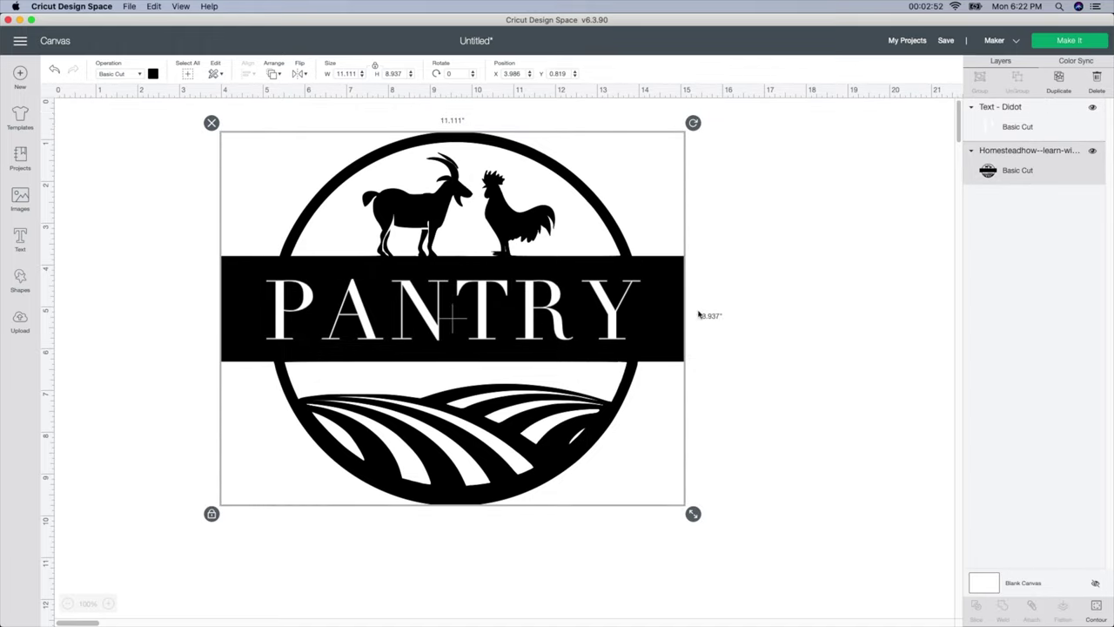
Step: Shift PANTRY left and stretch it to 10.66 × 1.75 in, nearly edge to edge in the banner
left_click(578, 322)
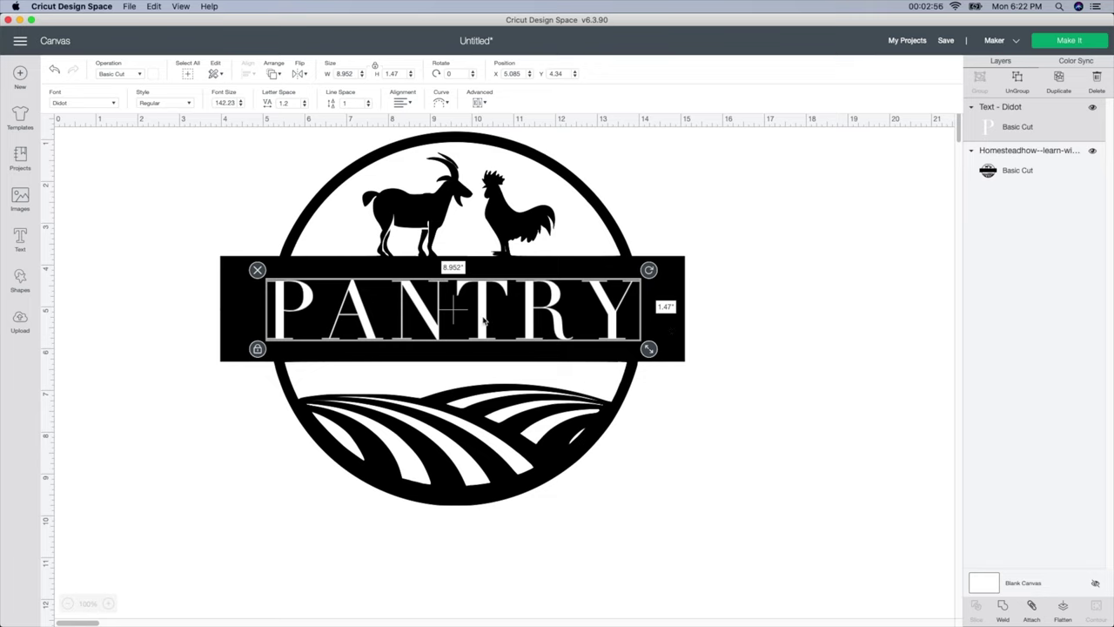
left_click_drag(484, 321, 438, 319)
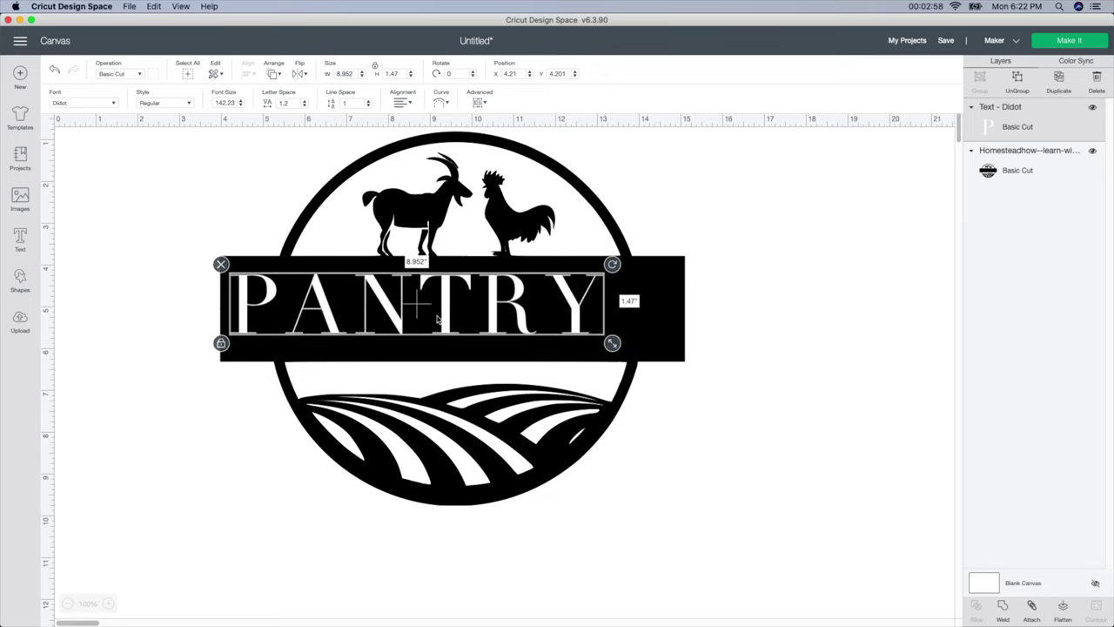
left_click_drag(613, 342, 684, 340)
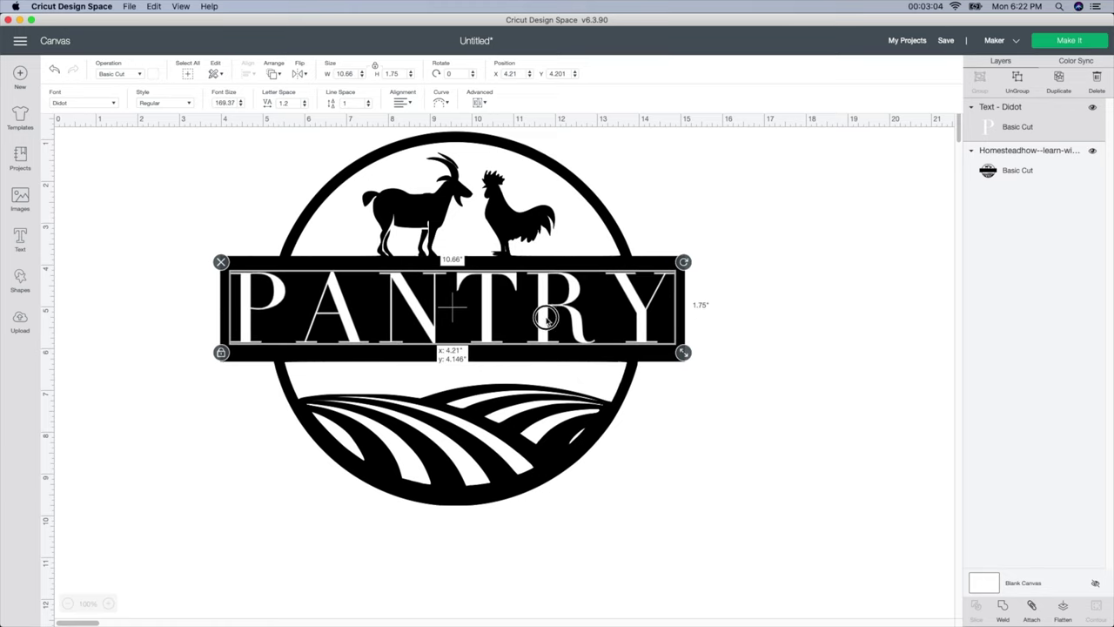
left_click(672, 429)
left_click(593, 308)
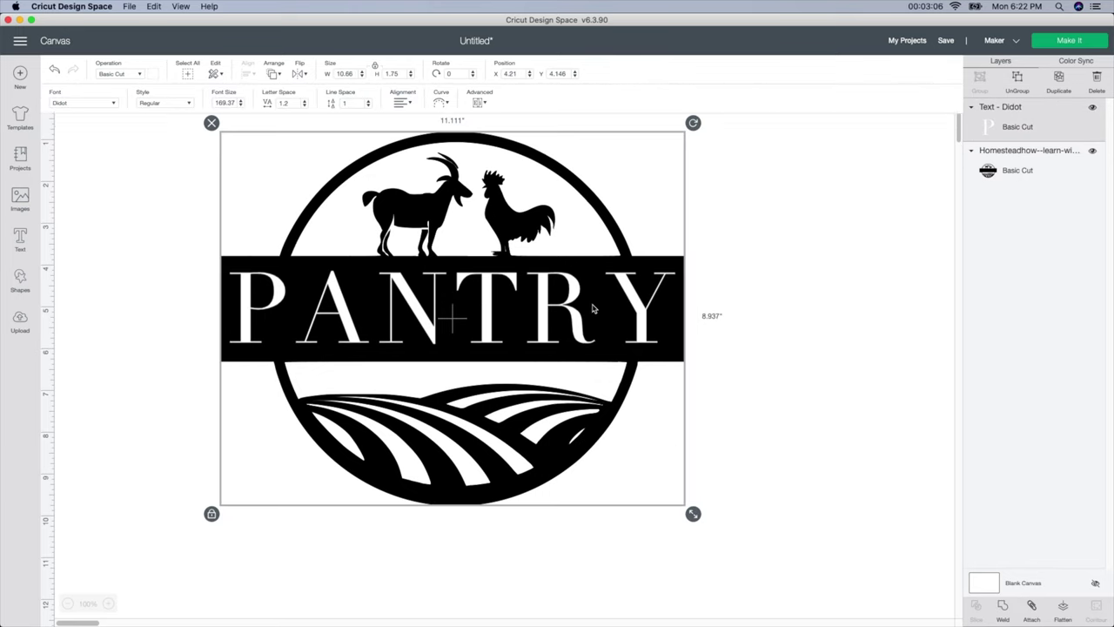
left_click_drag(578, 311, 579, 311)
left_click(697, 445)
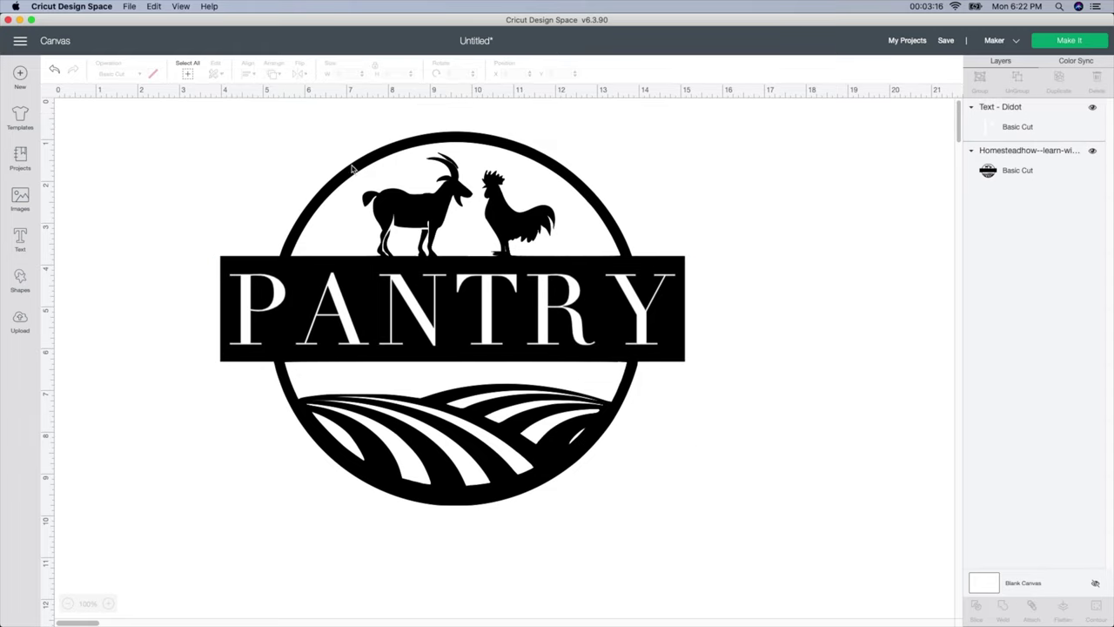
left_click_drag(205, 159, 536, 387)
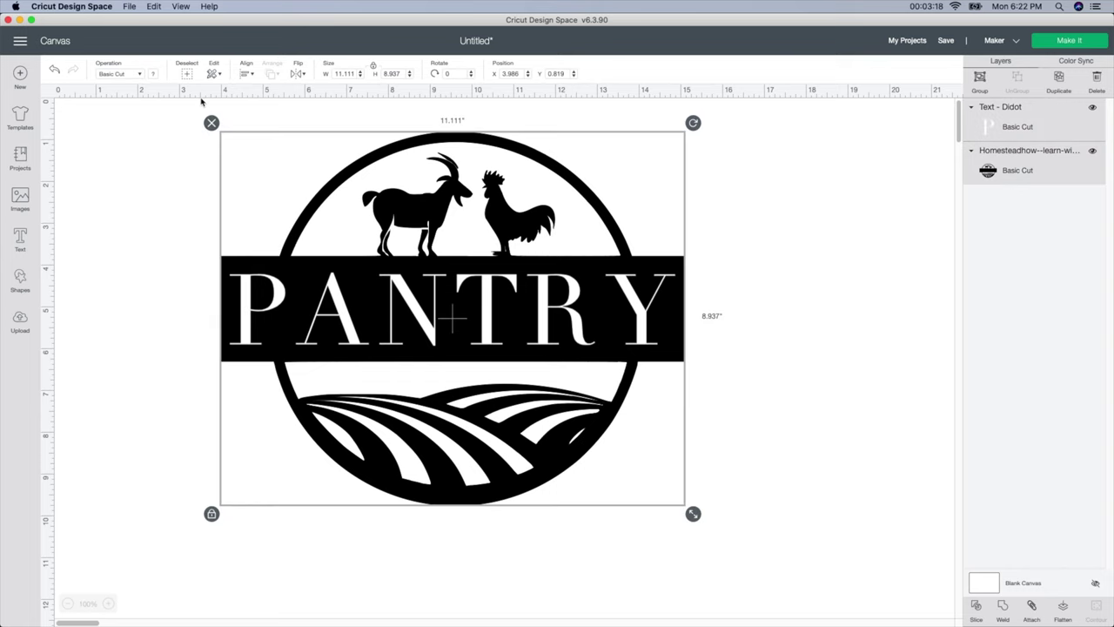
left_click(249, 75)
left_click(277, 119)
left_click(825, 377)
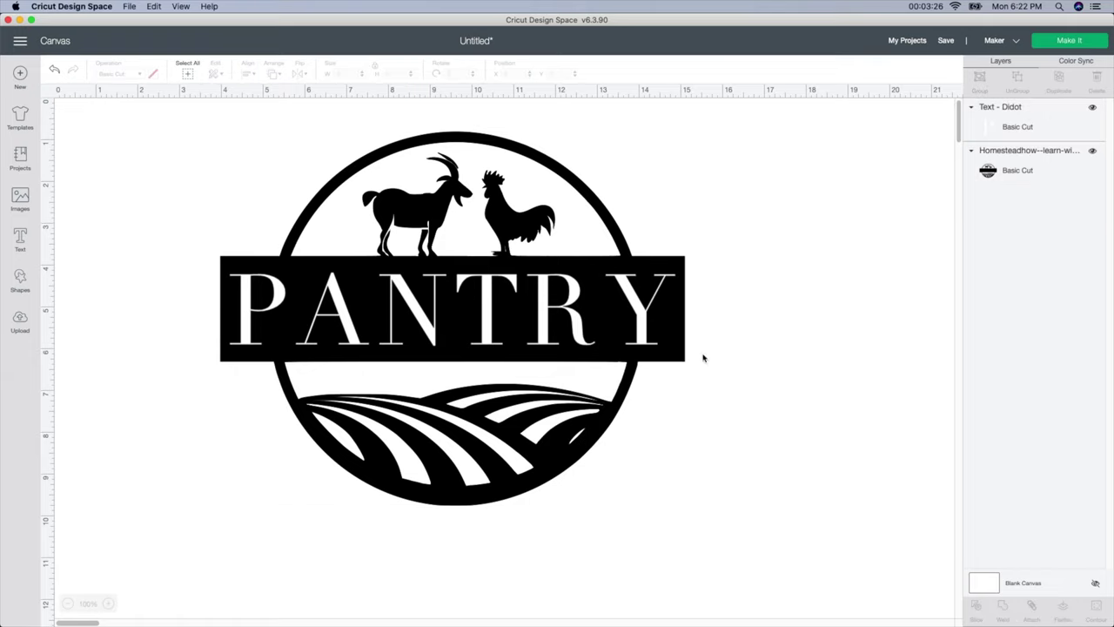
left_click(691, 582)
left_click_drag(200, 145, 594, 455)
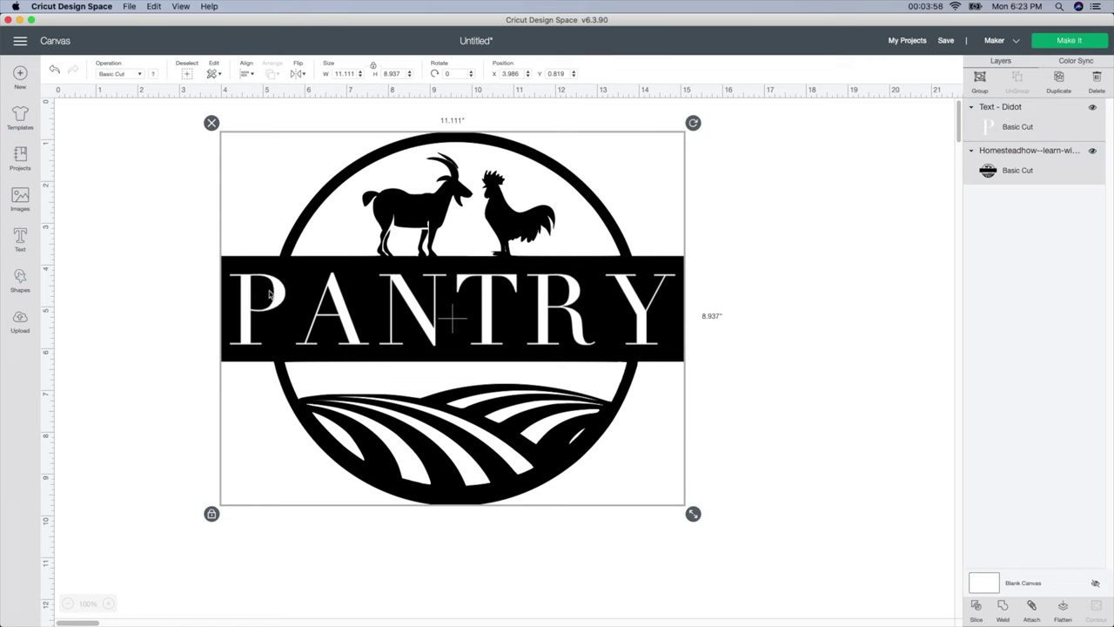
left_click(139, 391)
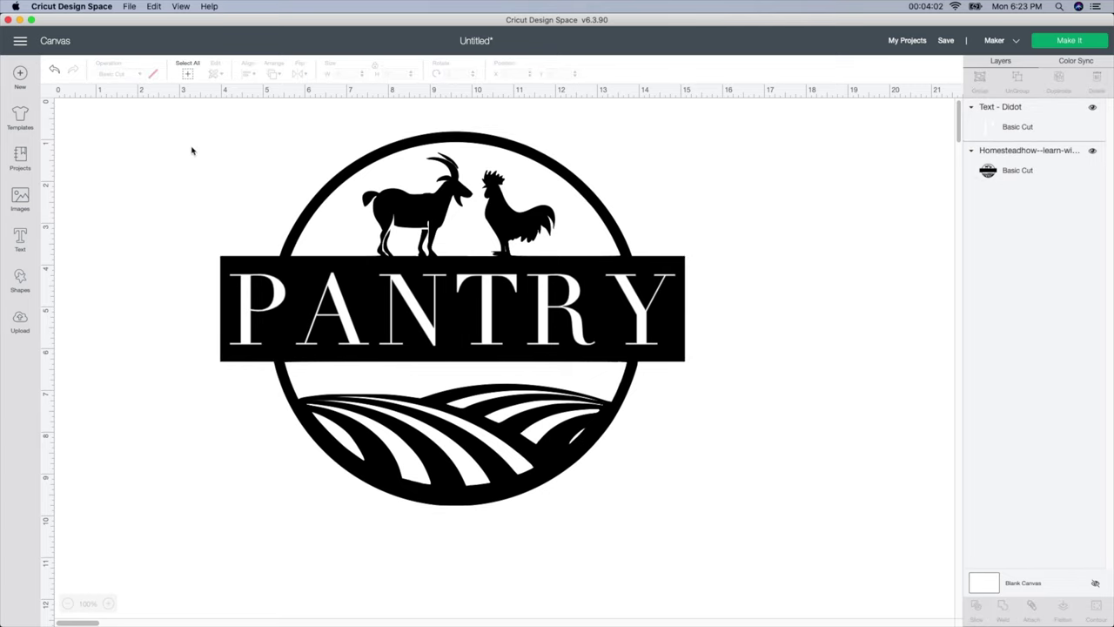
Step: Slice the PANTRY text out of the emblem and delete the loose letter pieces
left_click_drag(192, 151, 572, 472)
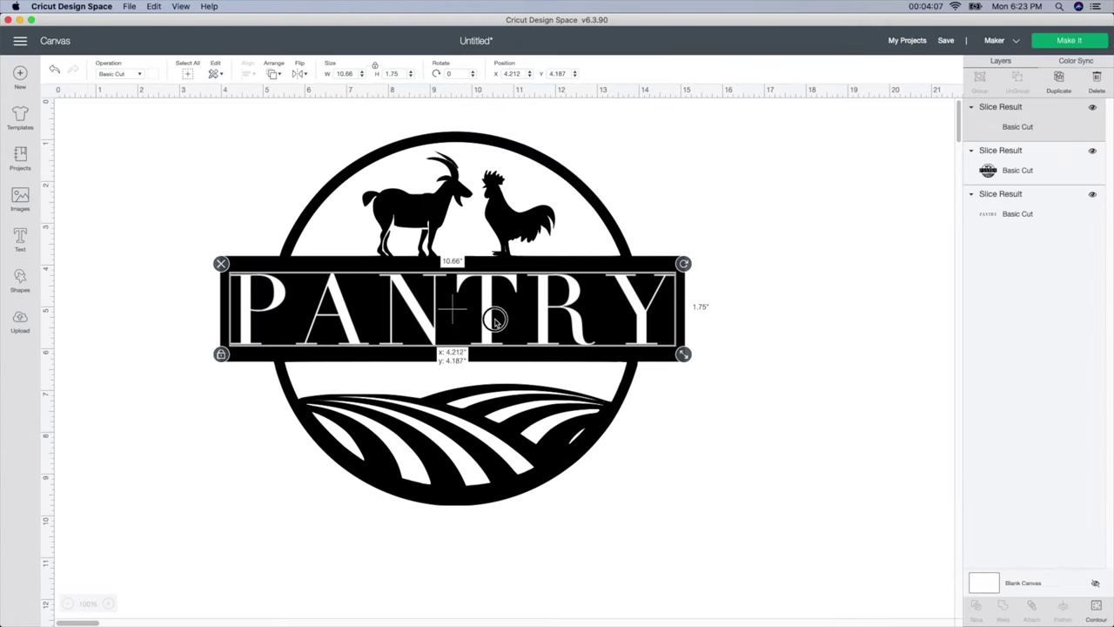
left_click_drag(496, 318, 693, 523)
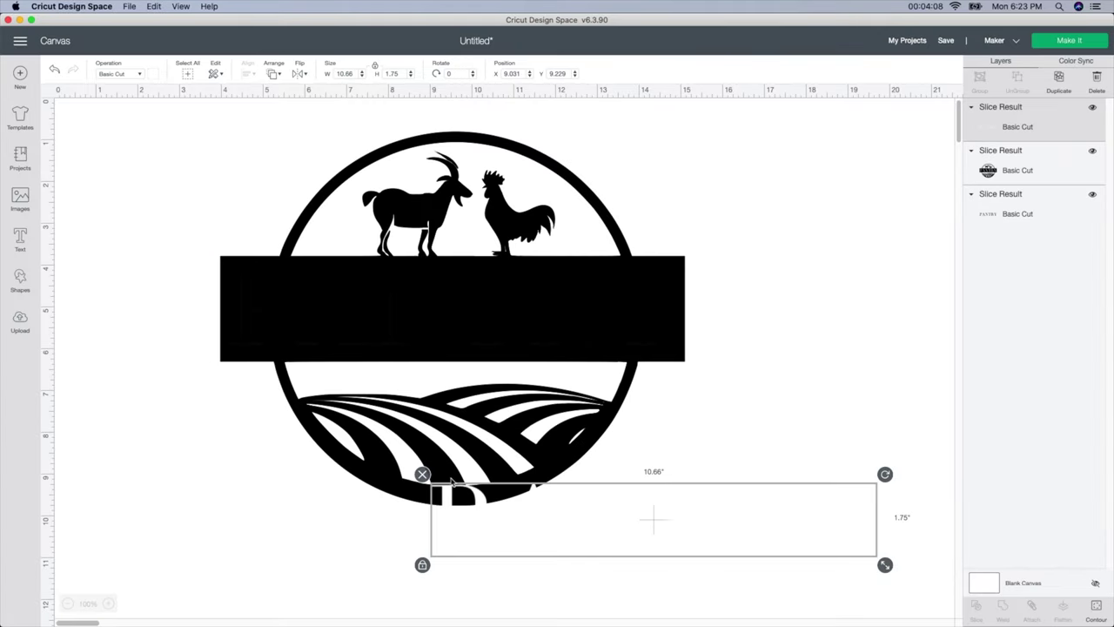
left_click(422, 474)
left_click(435, 311)
Step: Delete the leftover PAN text layer, leaving a single Slice Result layer
left_click(439, 309)
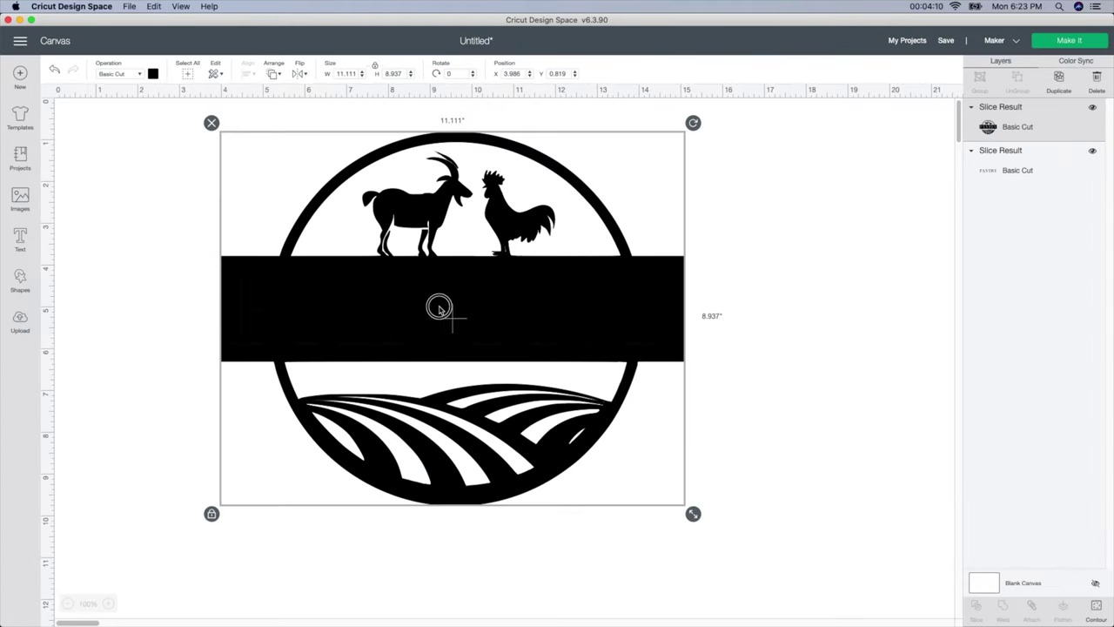
mouse_move(439, 309)
left_mouse_down()
mouse_move(649, 309)
mouse_move(438, 314)
left_mouse_up()
left_click(294, 286)
left_click(221, 262)
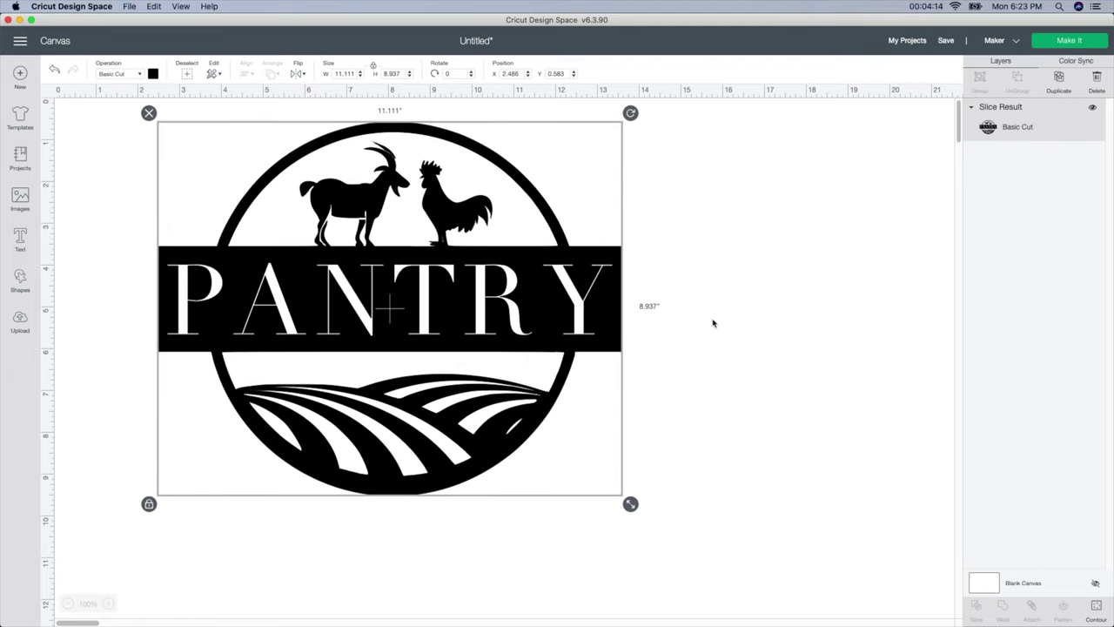
left_click(713, 323)
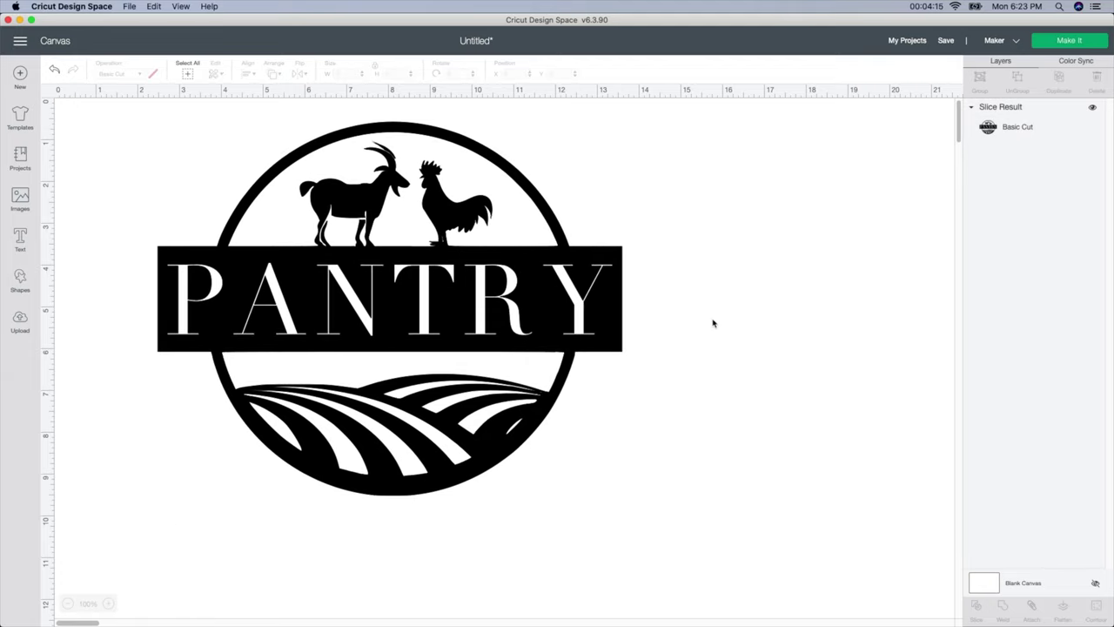
left_click(489, 335)
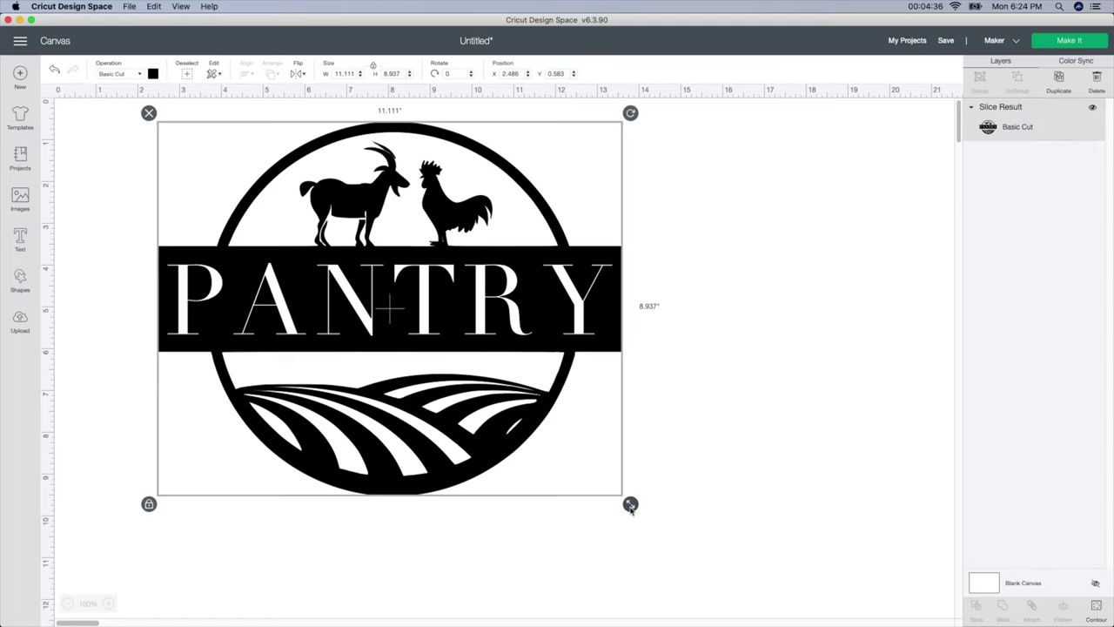
Step: Shrink the PANTRY emblem to about 2.4 inches wide
left_click_drag(630, 506, 139, 178)
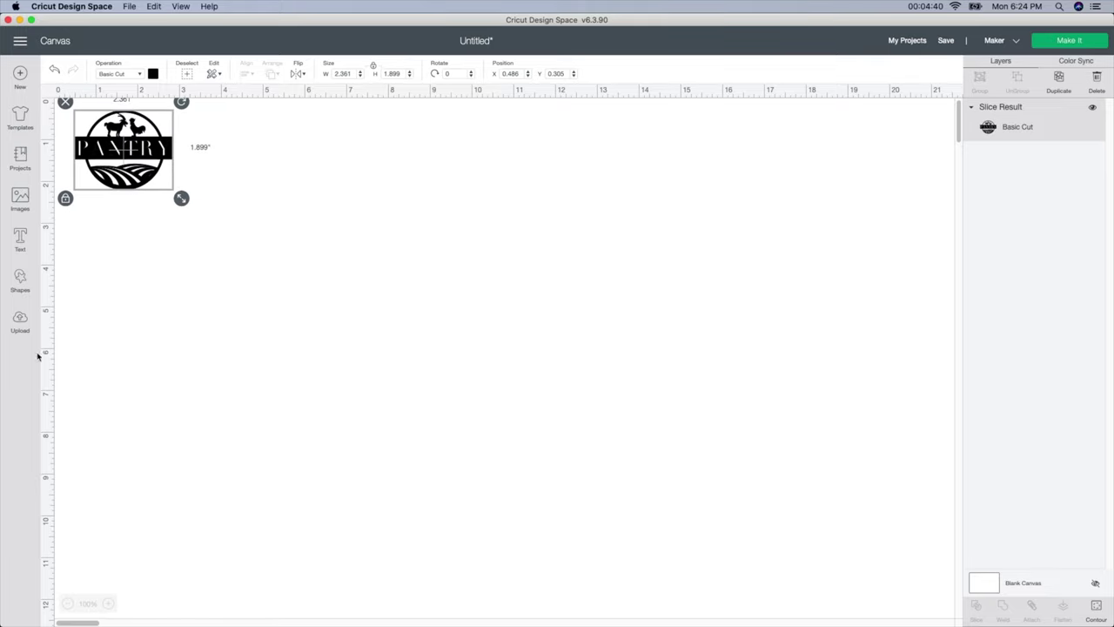
left_click(20, 320)
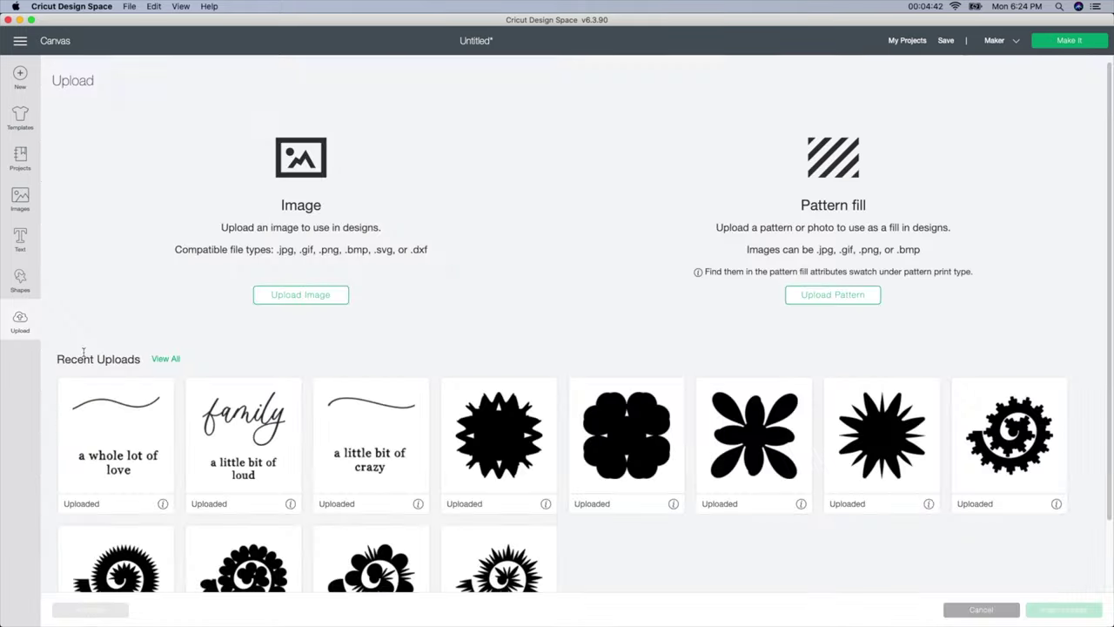
left_click(168, 361)
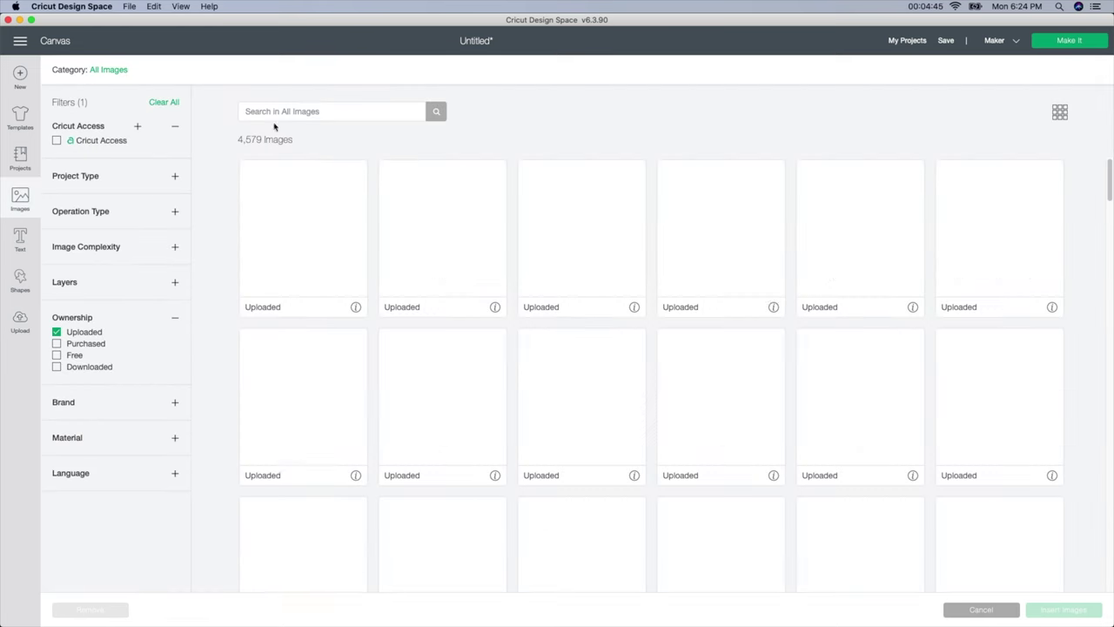
Step: Search the image library for CORNER, filtered to Cricut Access images
left_click(285, 117)
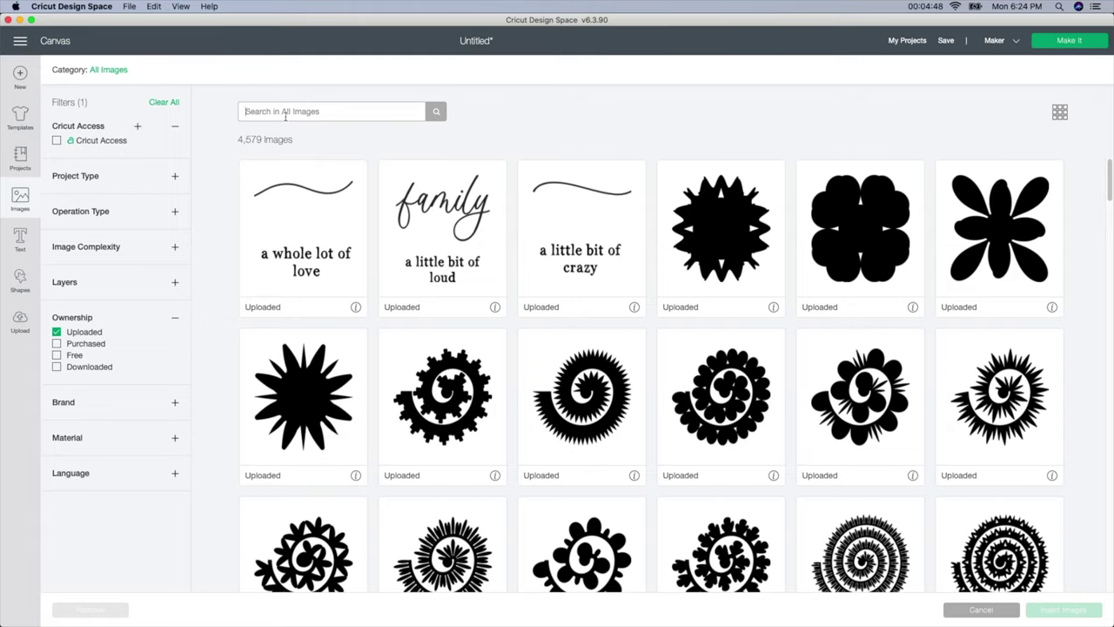
type("CORNER")
key("Return")
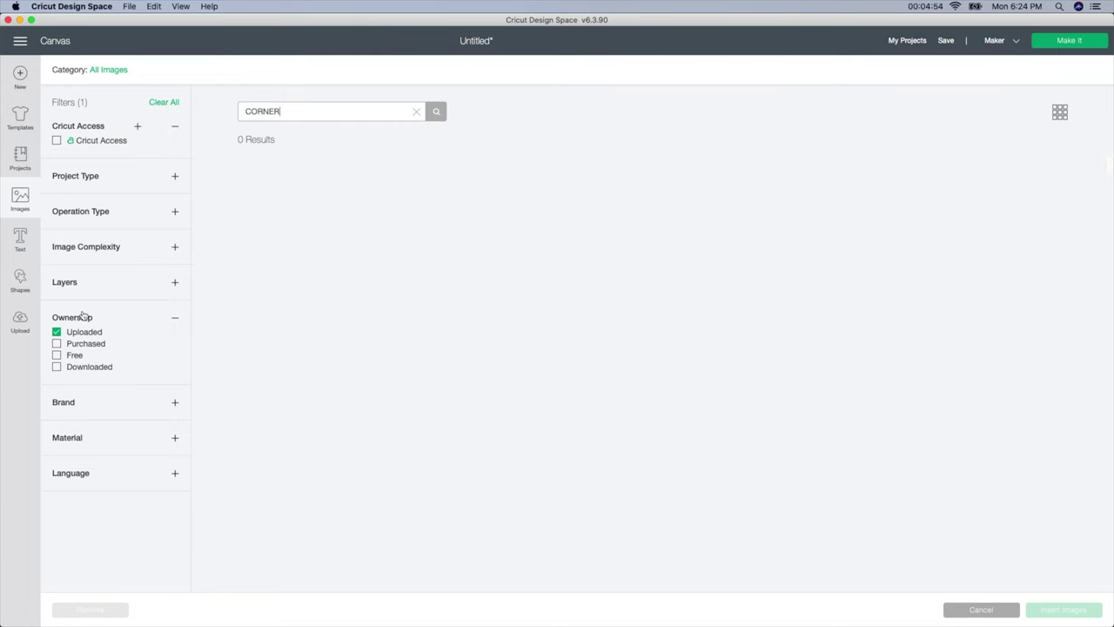
left_click(58, 344)
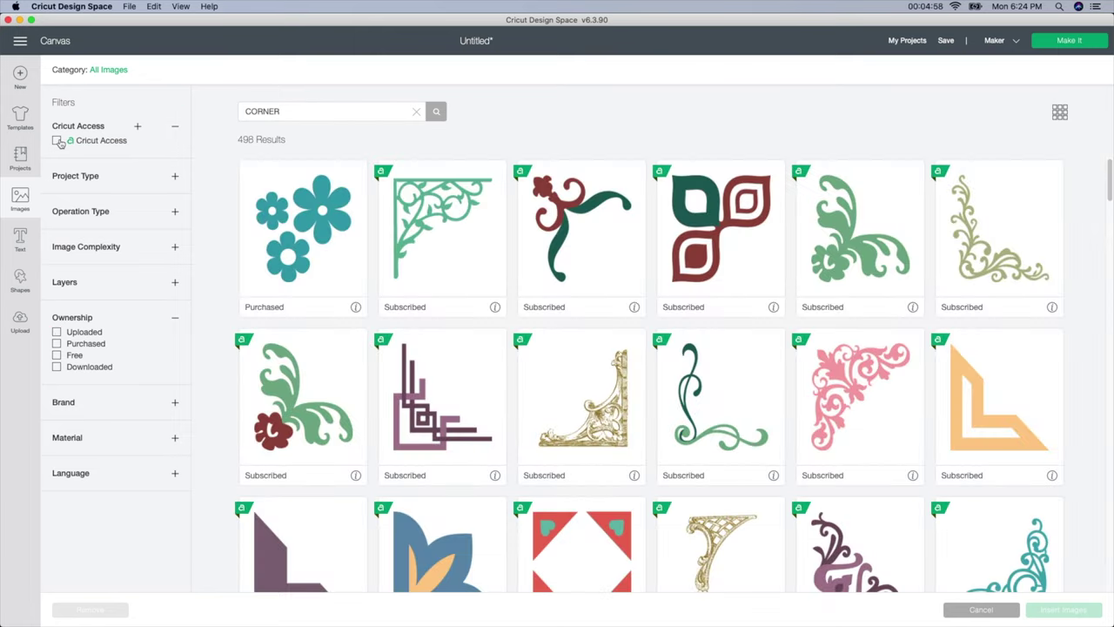
left_click(56, 140)
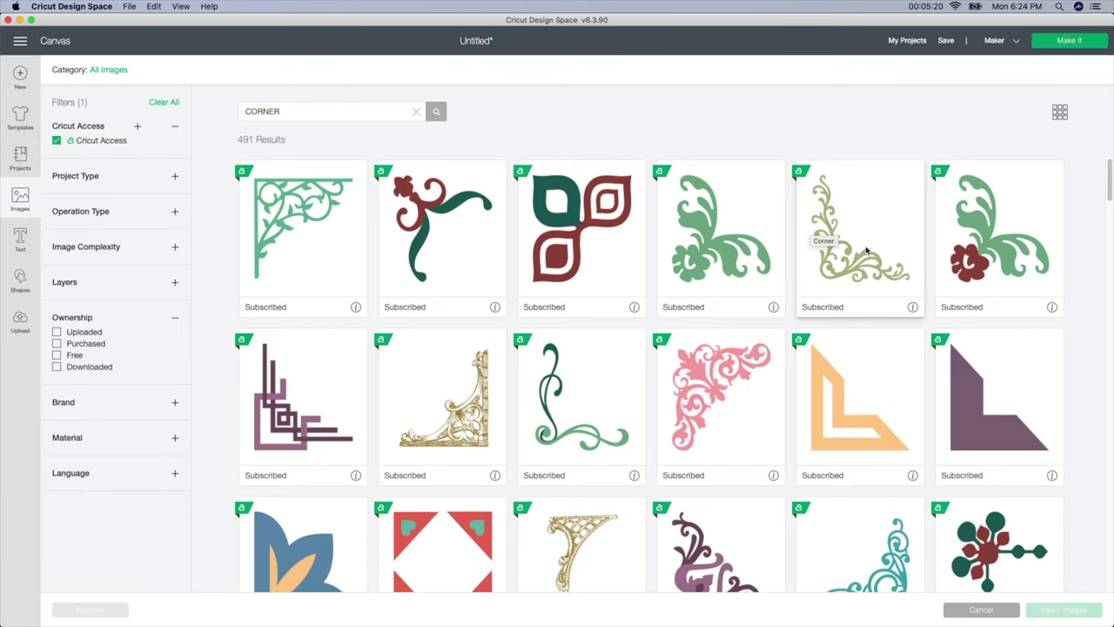
Step: Select the beige flourish corner and the green swirl corner from the CORNER results
left_click(850, 237)
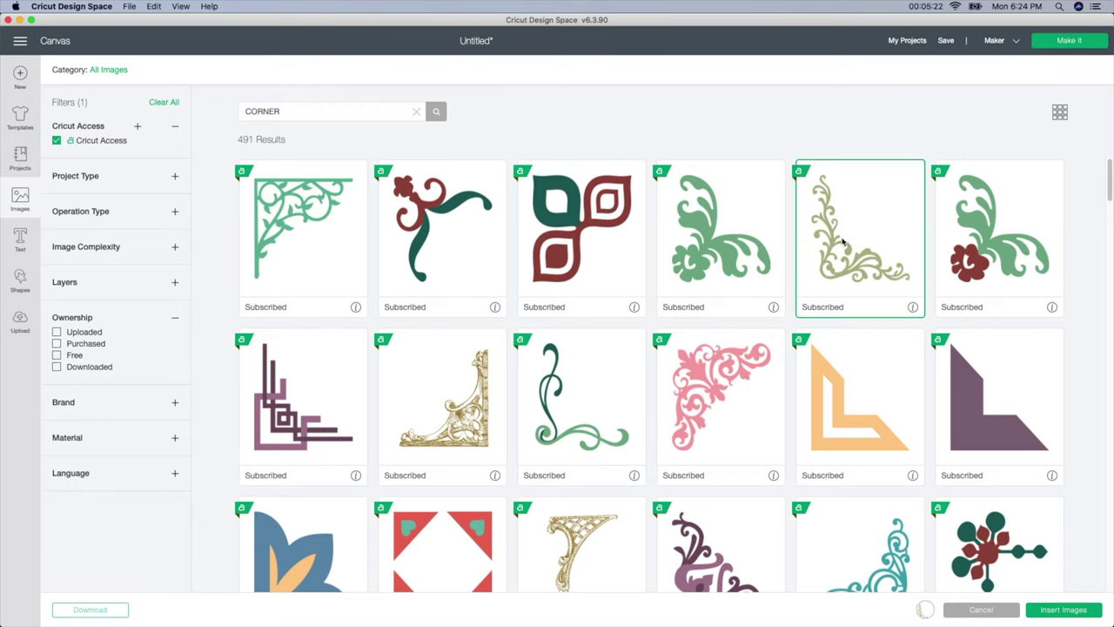
scroll(696, 330, "down", 1)
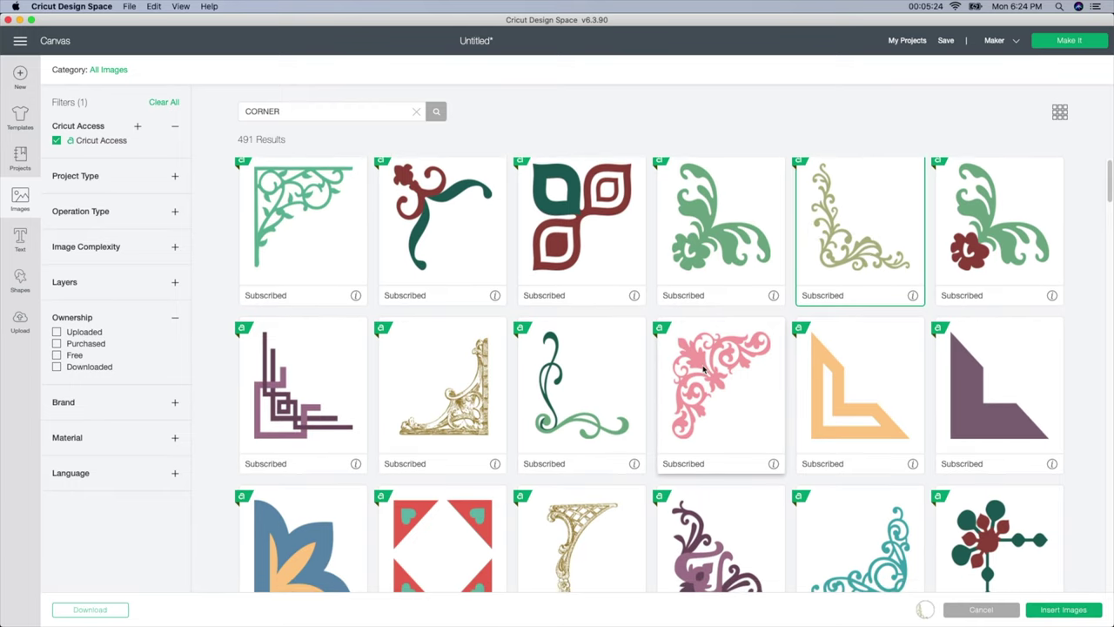
left_click(578, 414)
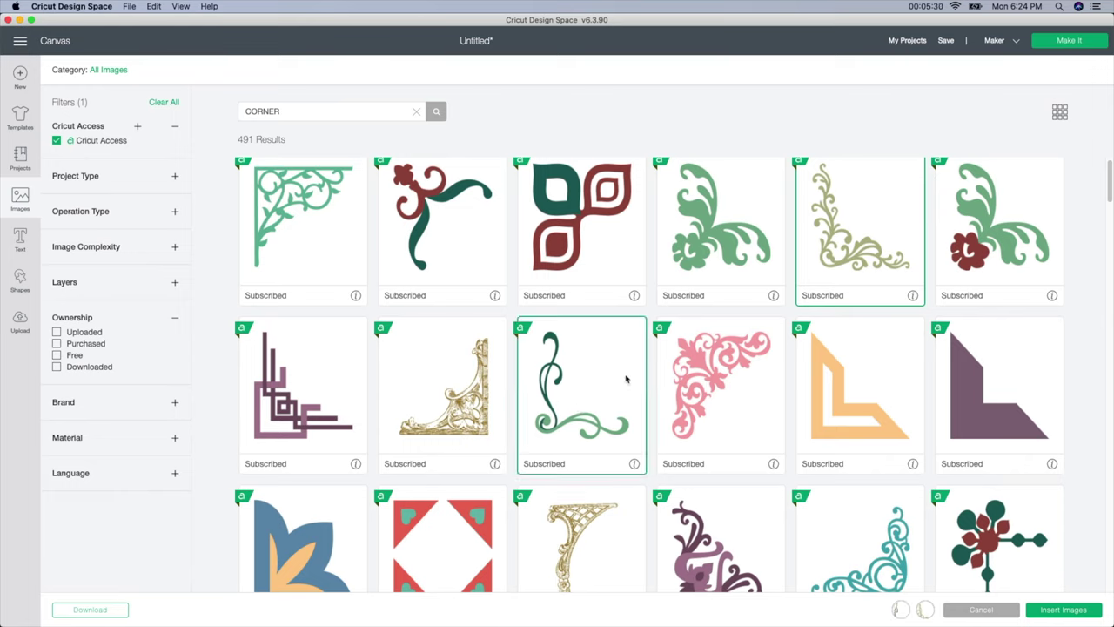
scroll(626, 379, "down", 5)
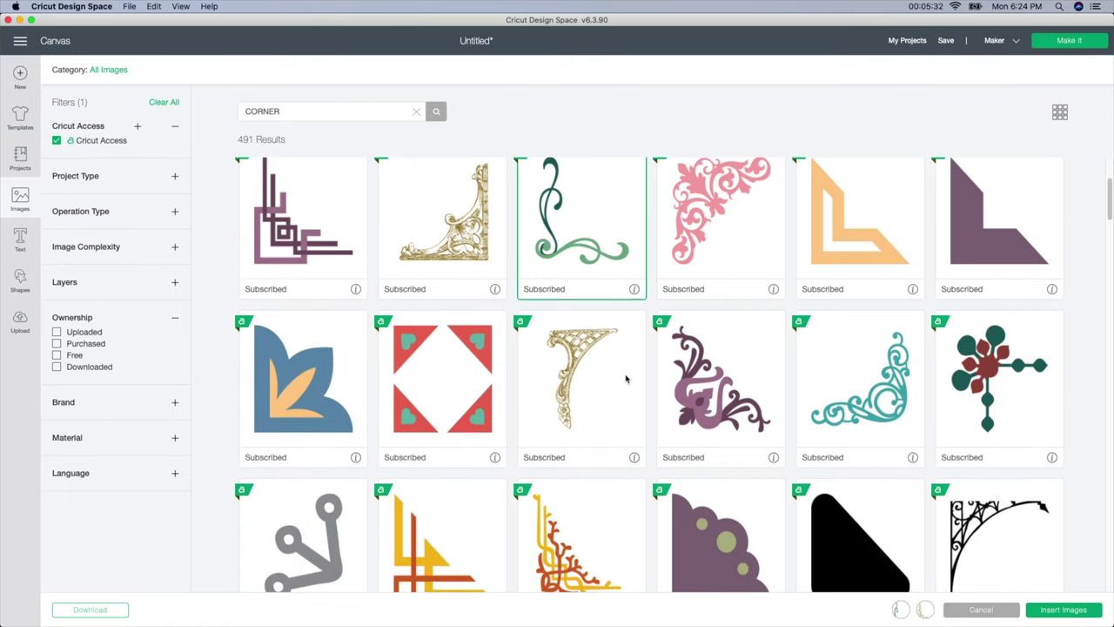
scroll(626, 379, "down", 15)
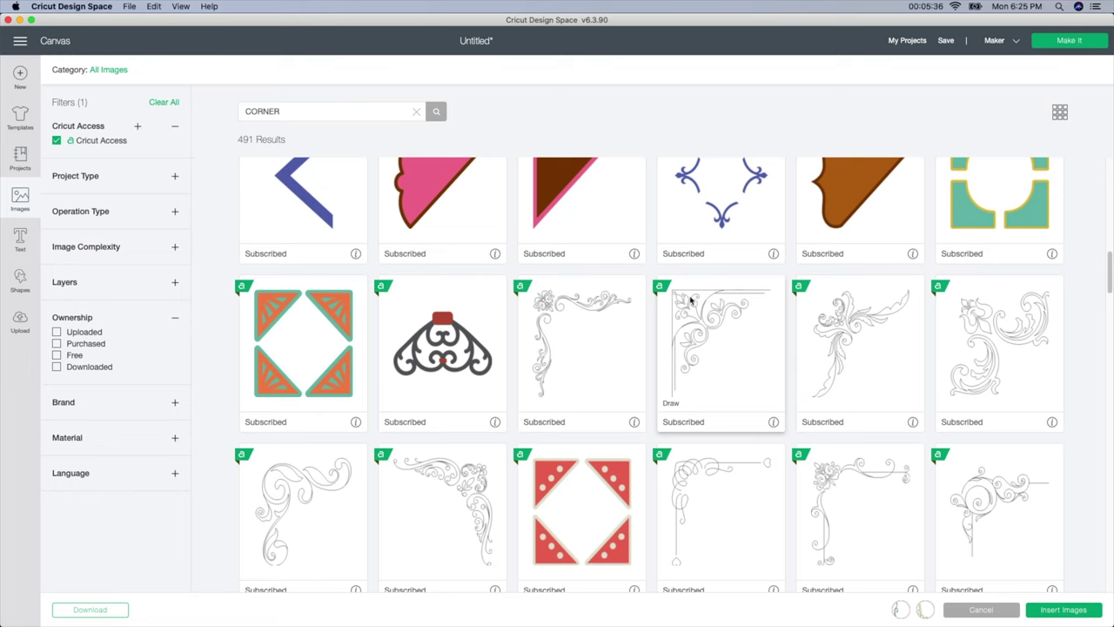
scroll(730, 325, "down", 6)
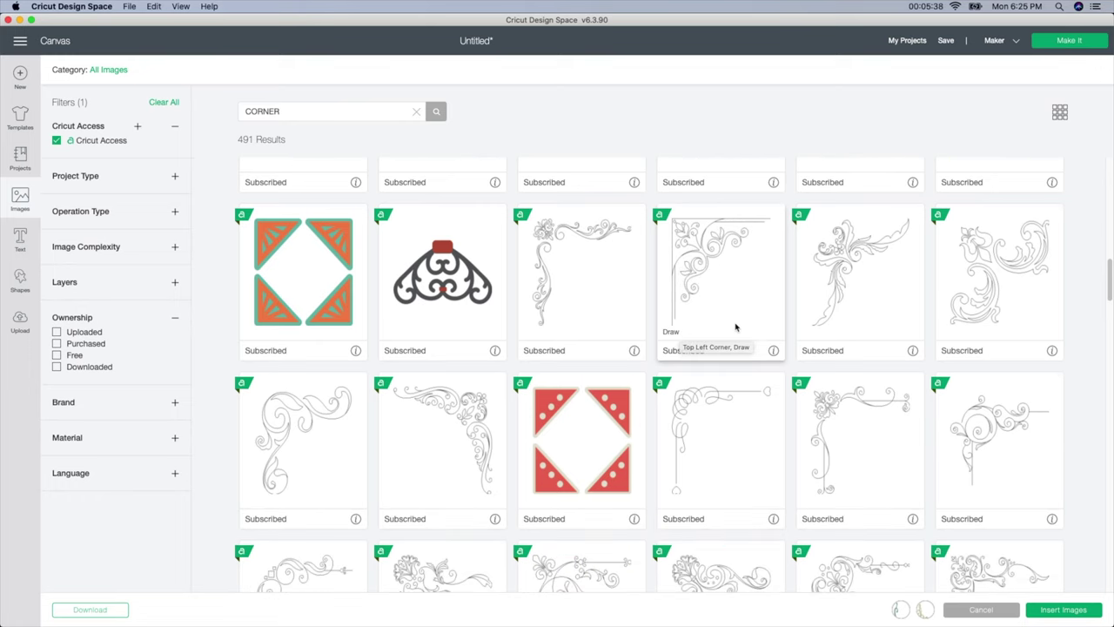
scroll(725, 330, "down", 5)
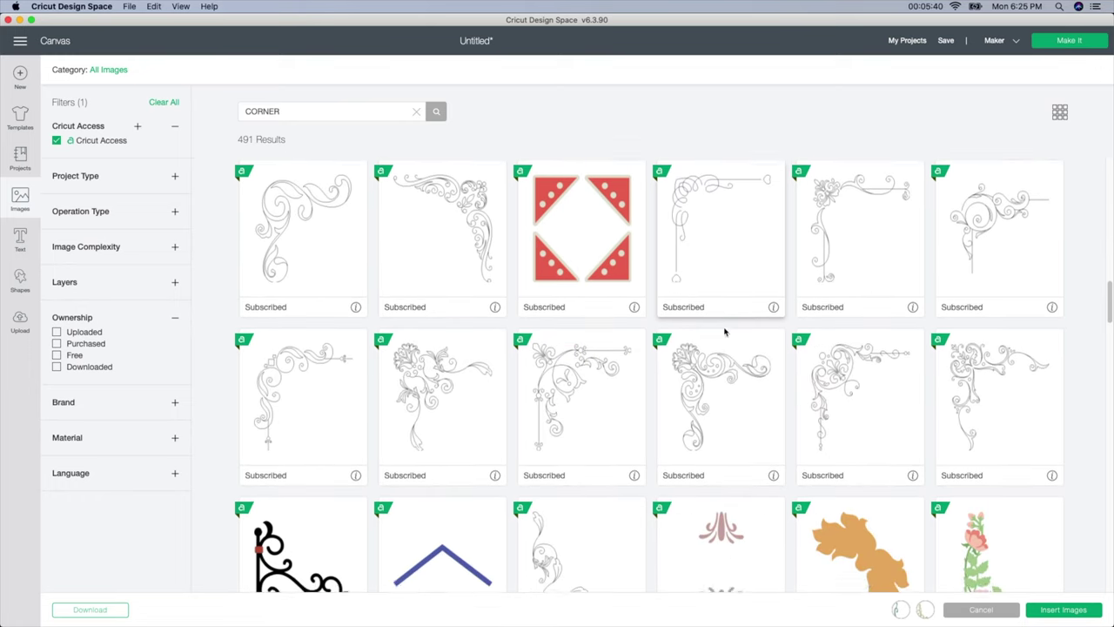
scroll(725, 329, "down", 6)
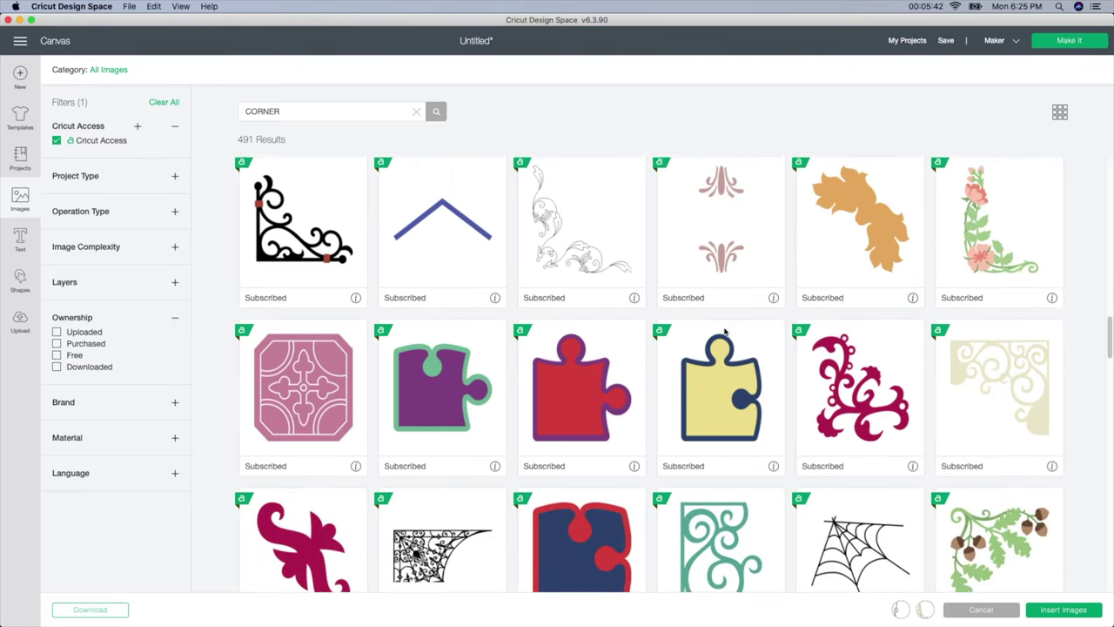
scroll(725, 330, "down", 5)
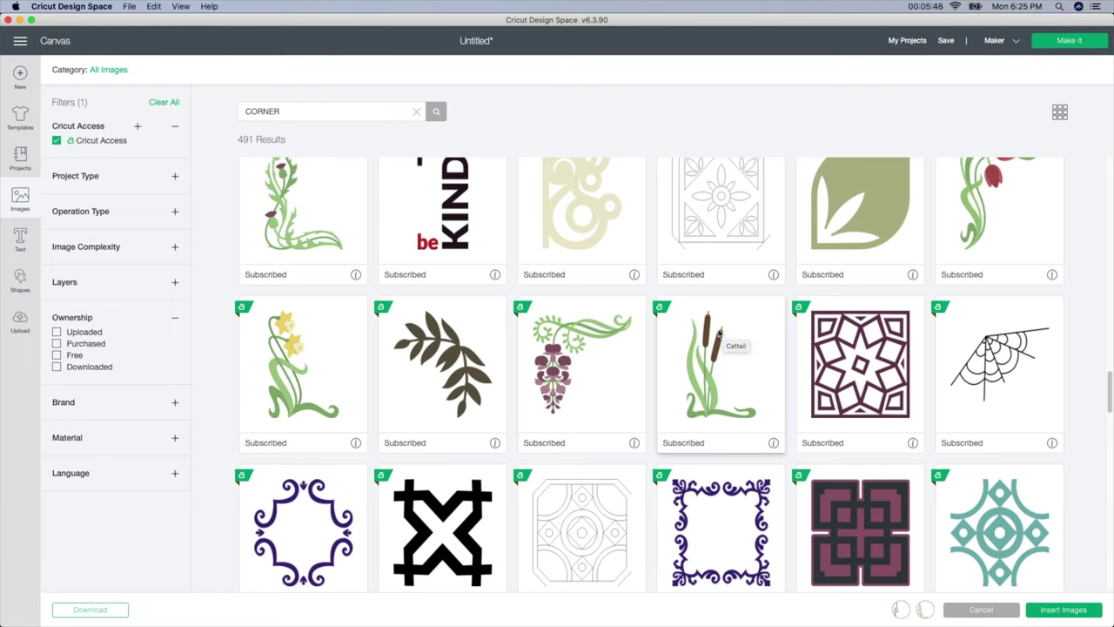
scroll(719, 333, "down", 4)
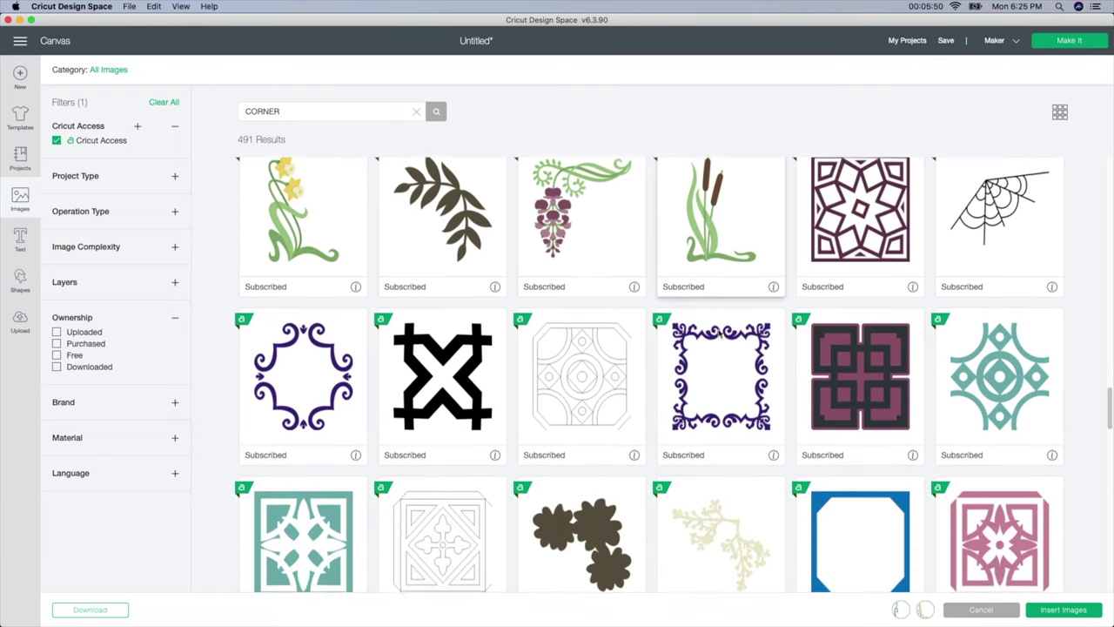
scroll(719, 333, "down", 4)
scroll(718, 334, "down", 2)
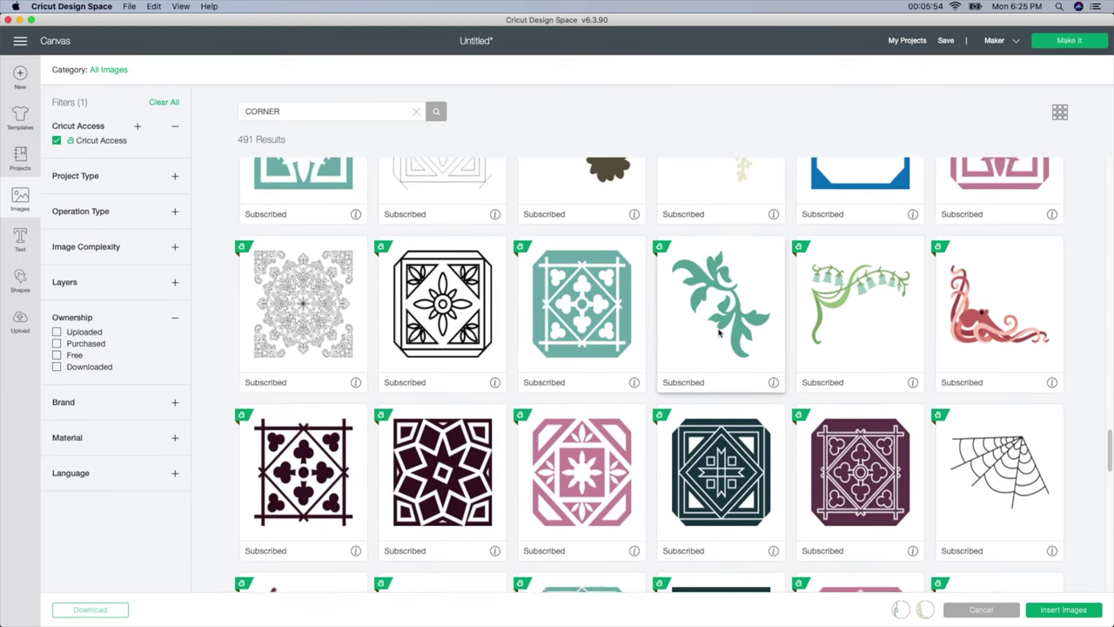
scroll(719, 334, "down", 2)
scroll(719, 333, "down", 10)
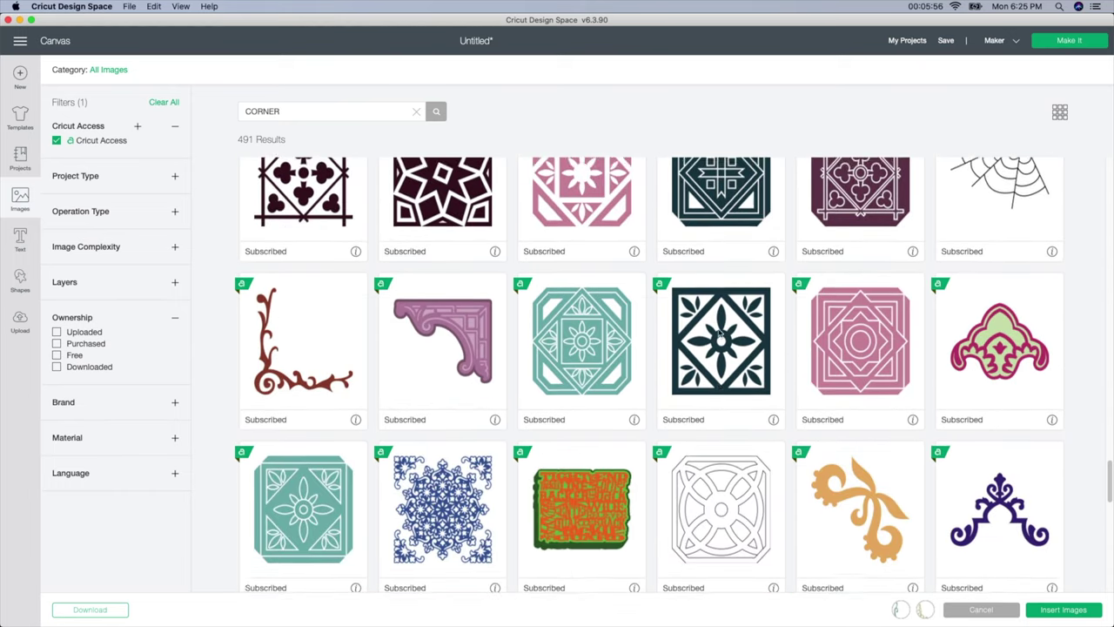
scroll(719, 334, "down", 8)
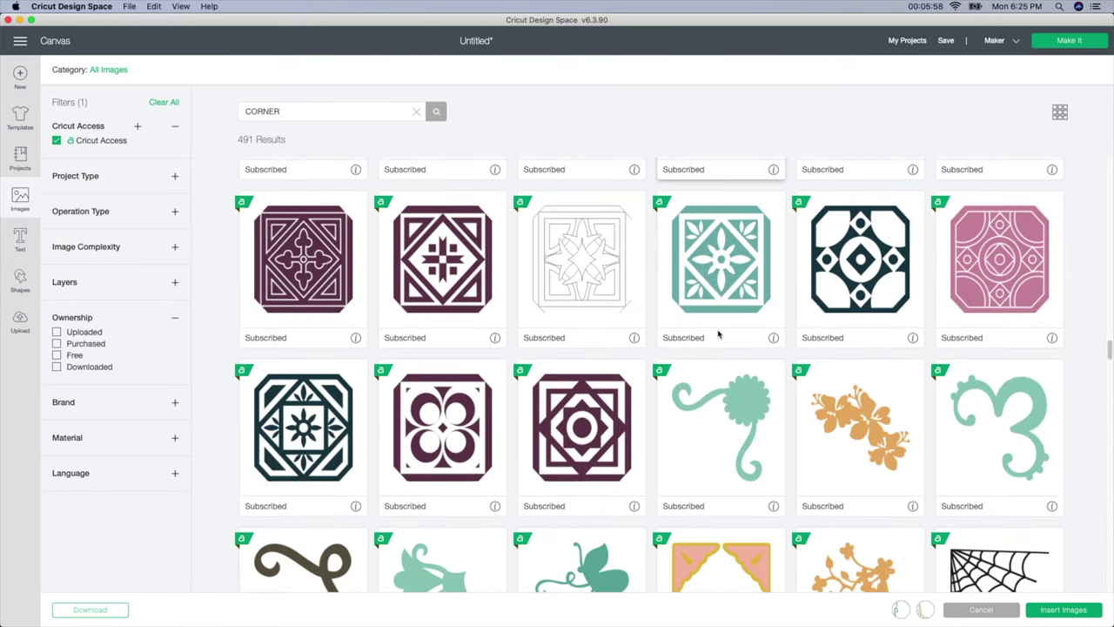
scroll(719, 333, "down", 4)
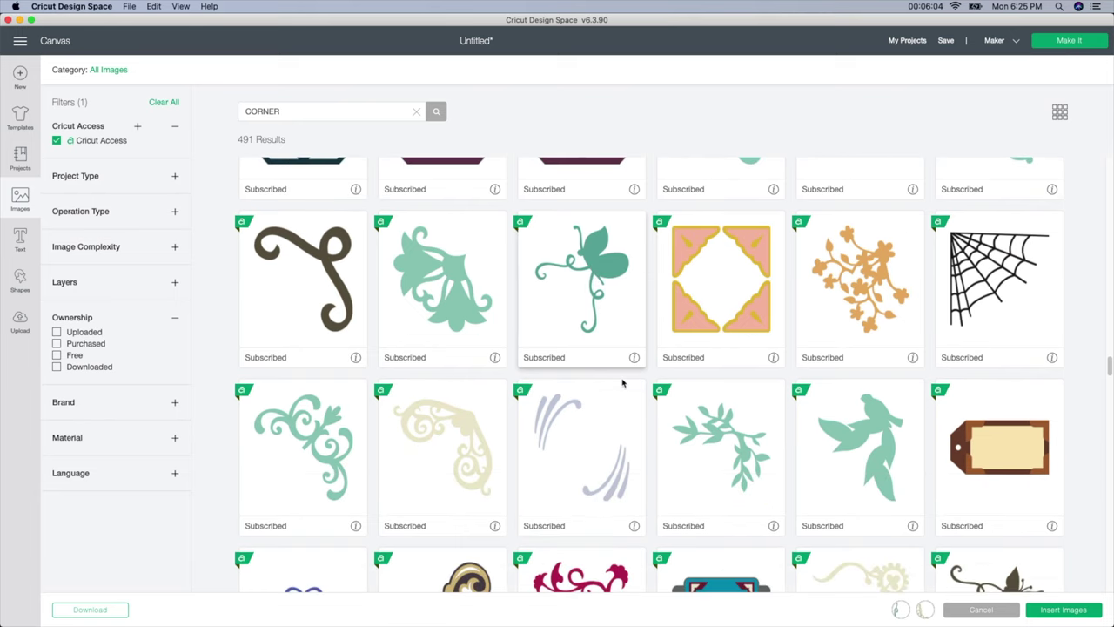
scroll(623, 383, "down", 6)
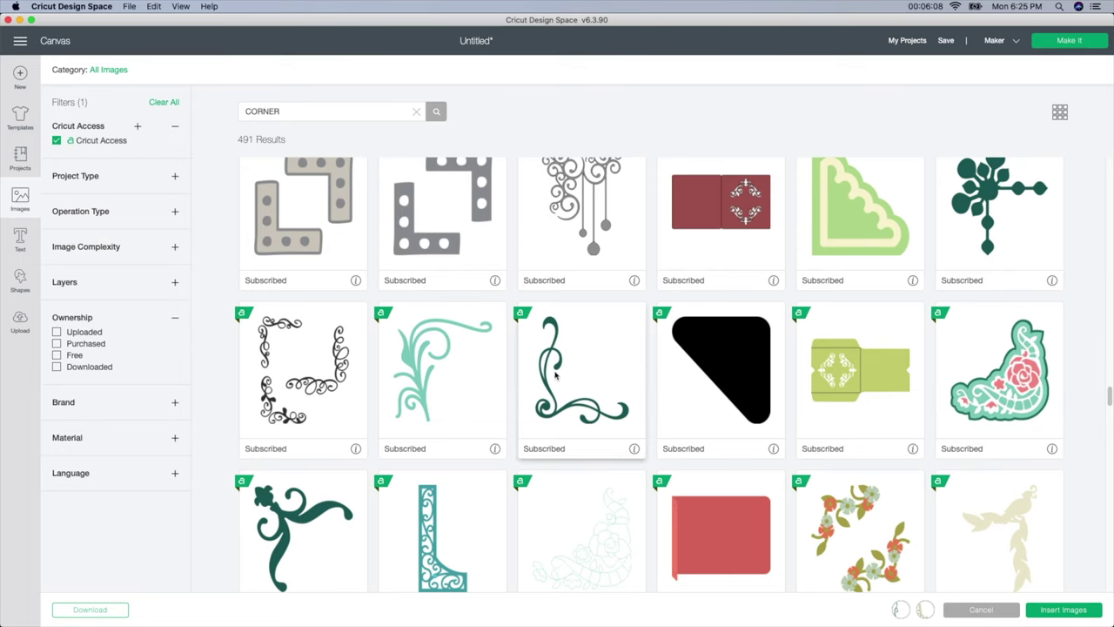
Step: Add the dark green swirl and orange Flourish Corner, then insert all four corners
left_click(599, 372)
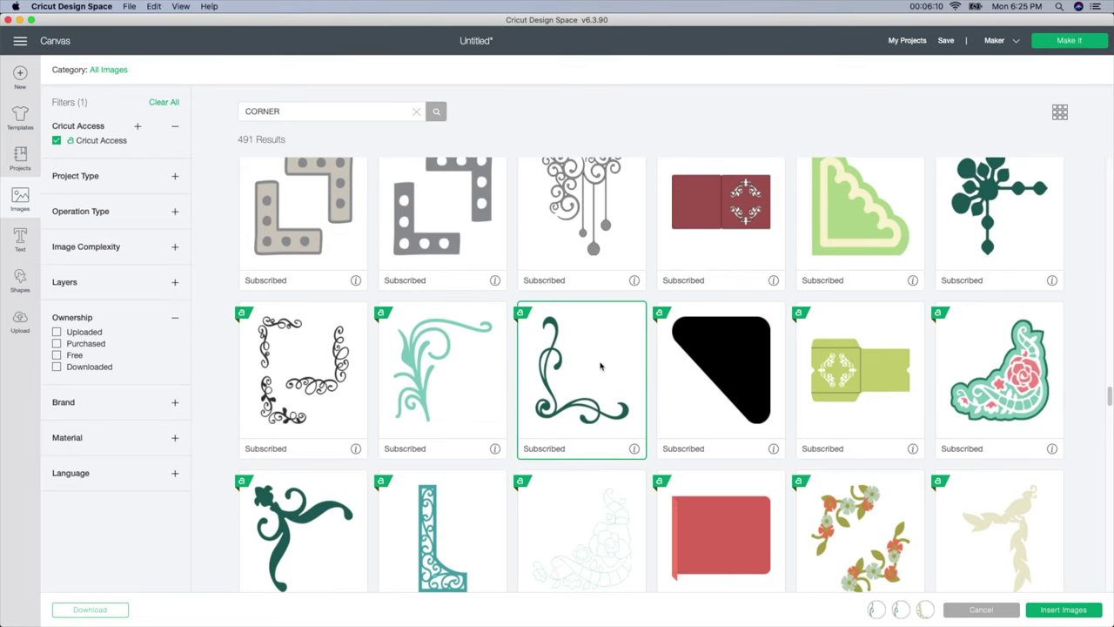
scroll(600, 366, "down", 6)
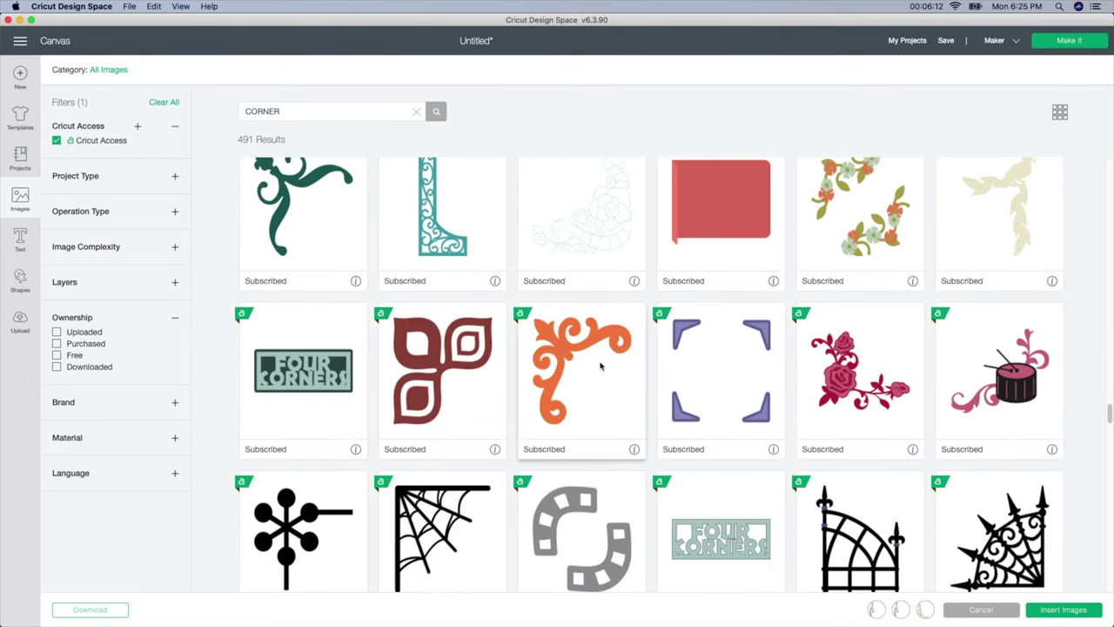
left_click(616, 362)
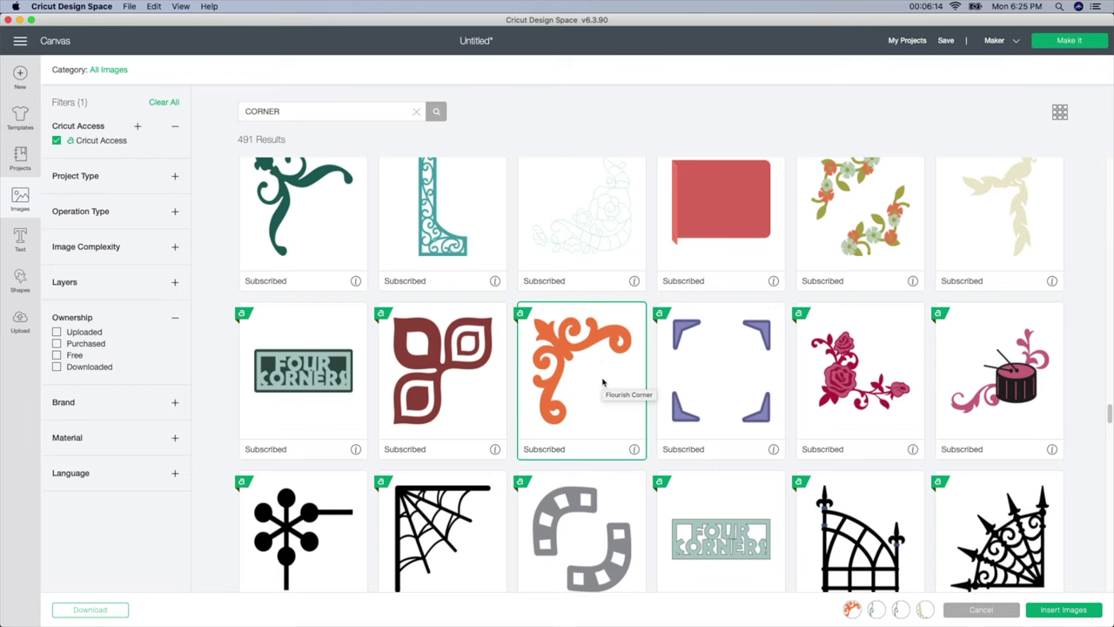
scroll(603, 383, "down", 10)
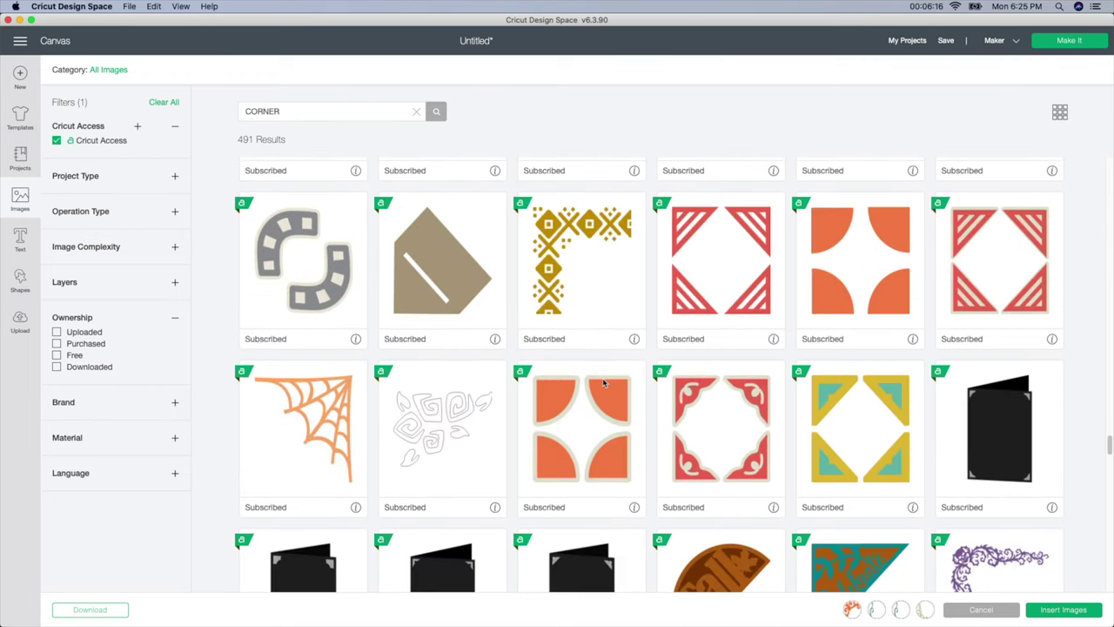
scroll(603, 383, "down", 12)
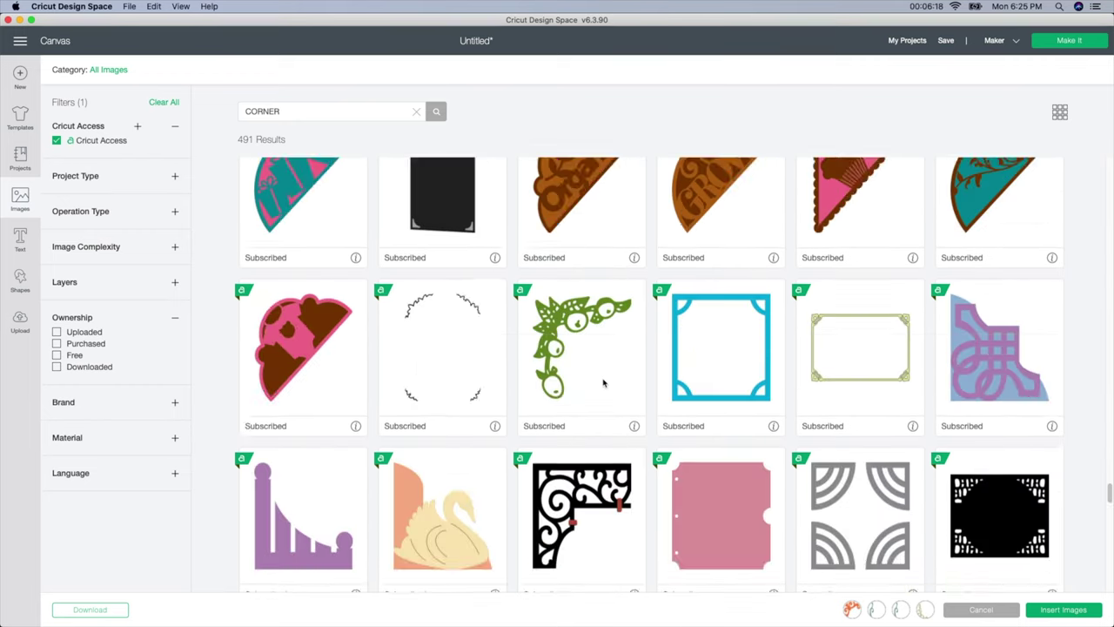
scroll(603, 383, "down", 5)
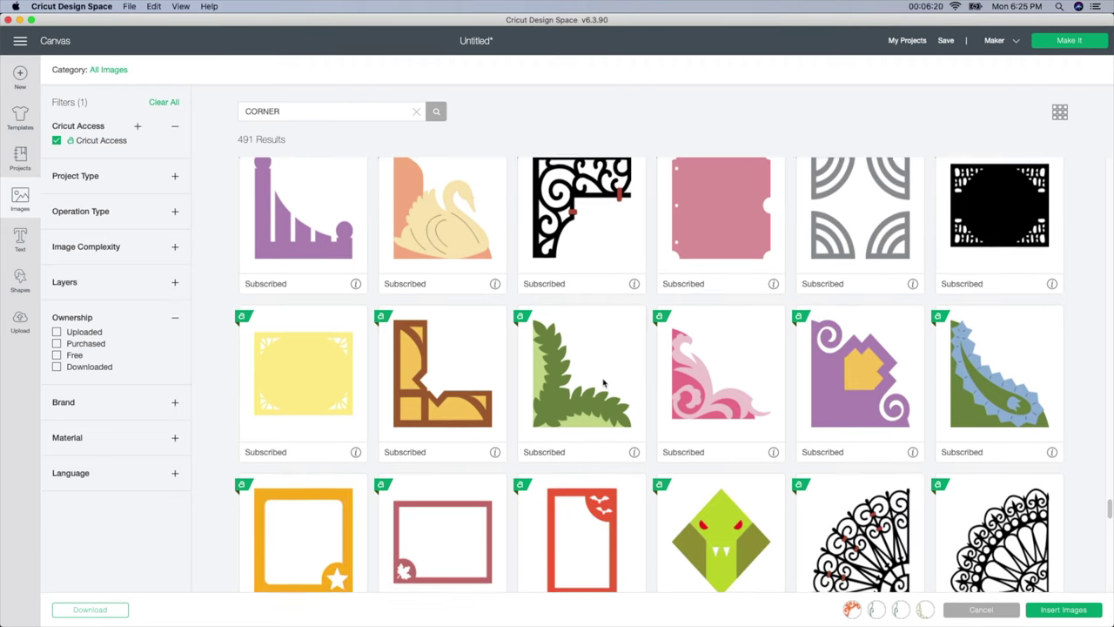
scroll(603, 383, "down", 10)
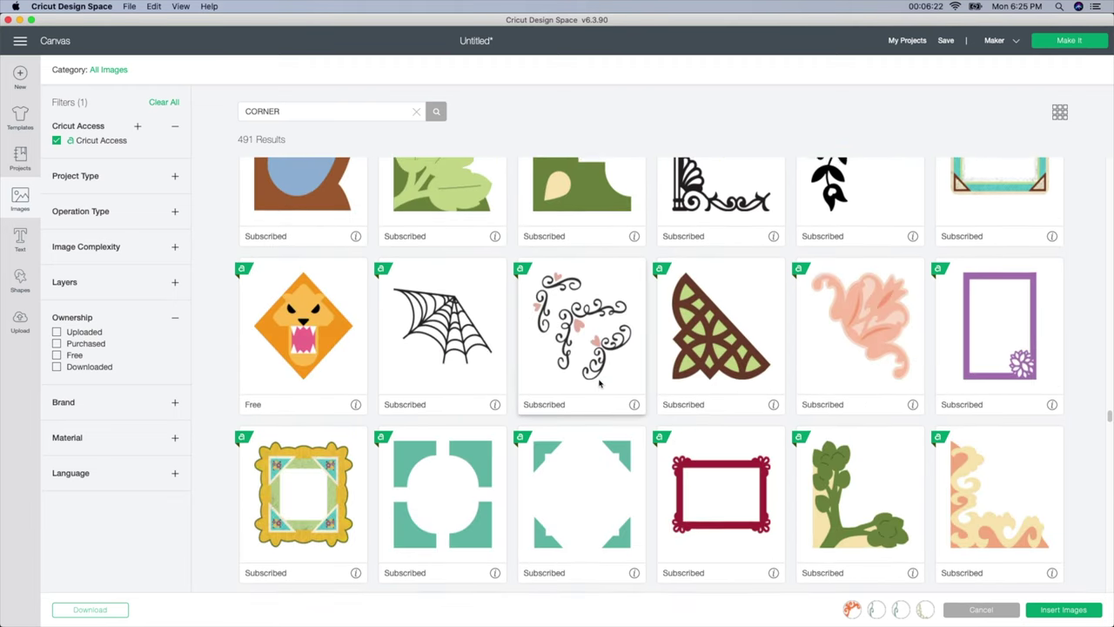
scroll(601, 383, "down", 1)
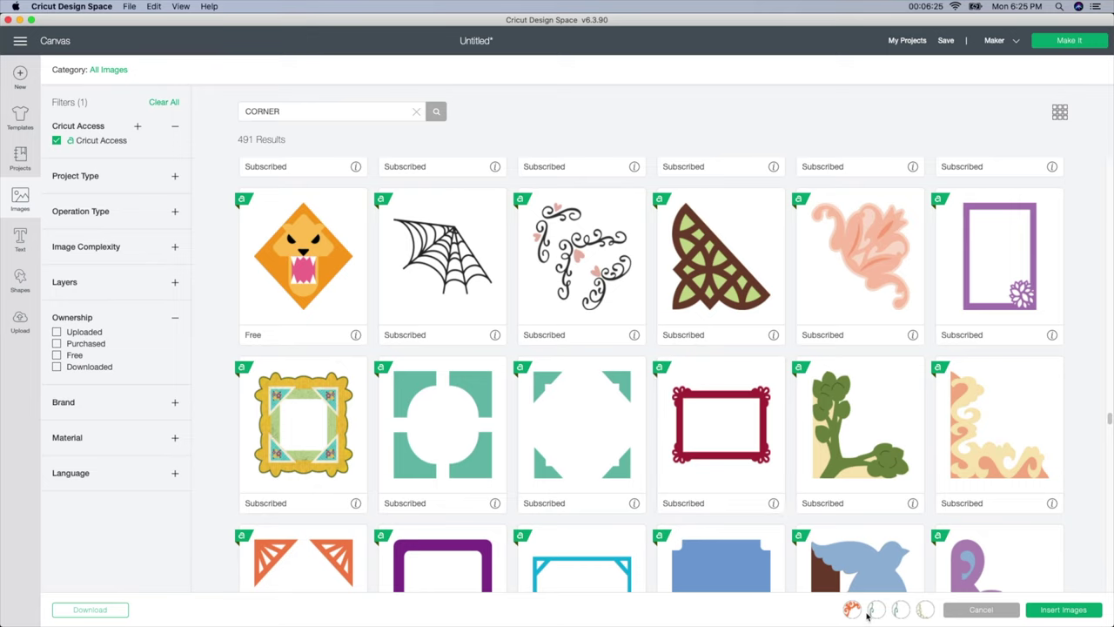
left_click(1062, 609)
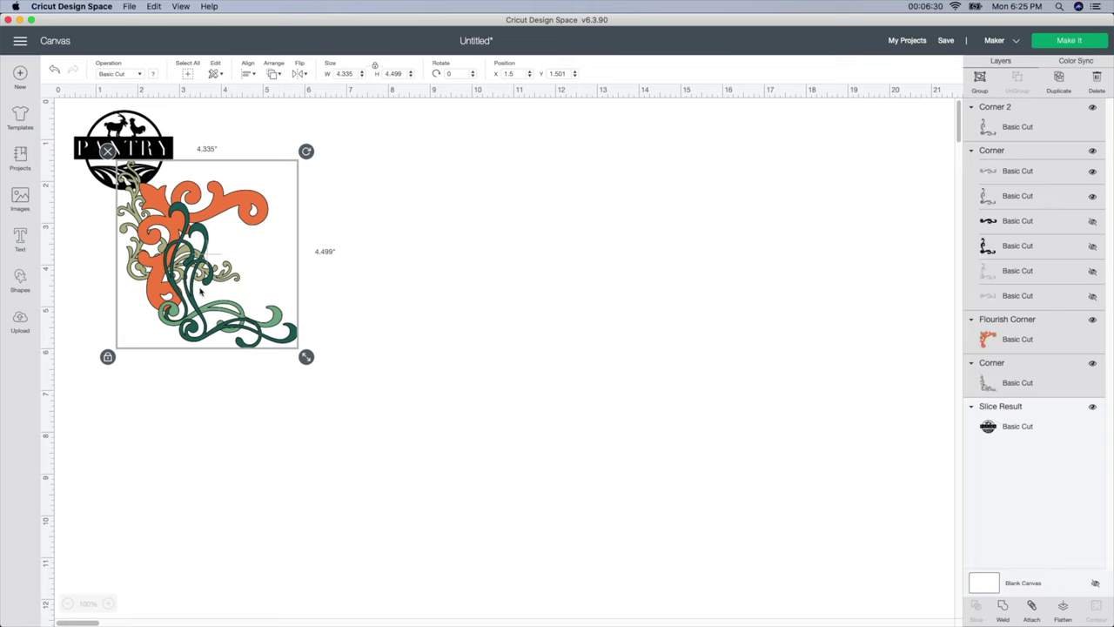
Step: Spread the four corner designs apart across the canvas, away from the emblem
left_click_drag(200, 287, 131, 311)
left_click(511, 428)
left_click(492, 261)
left_click_drag(512, 261, 717, 291)
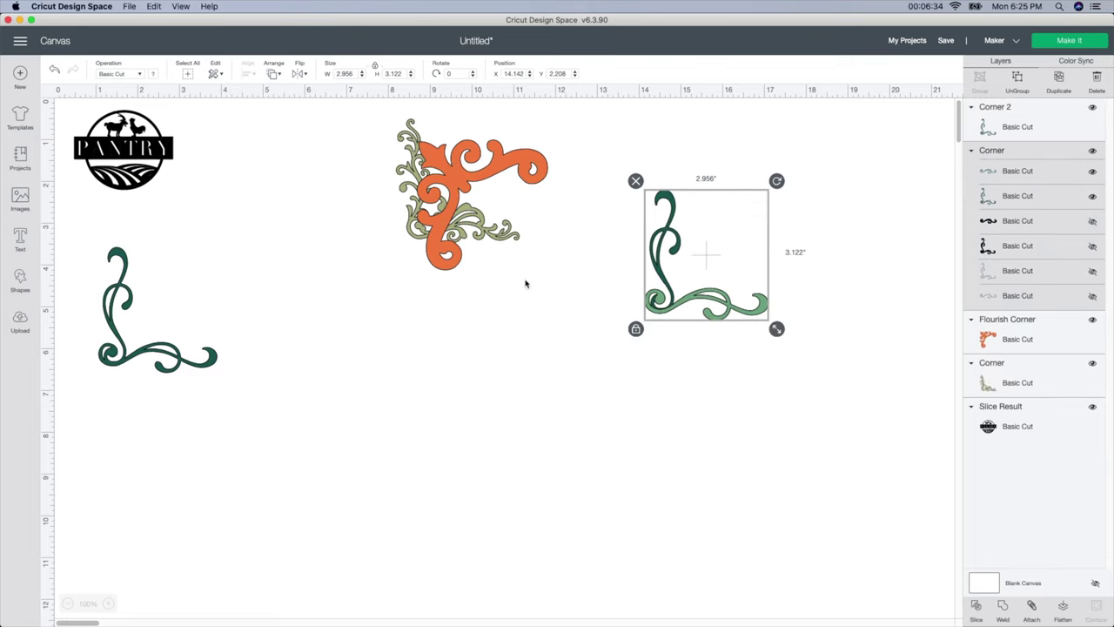
left_click_drag(439, 246, 305, 375)
left_click_drag(459, 208, 533, 251)
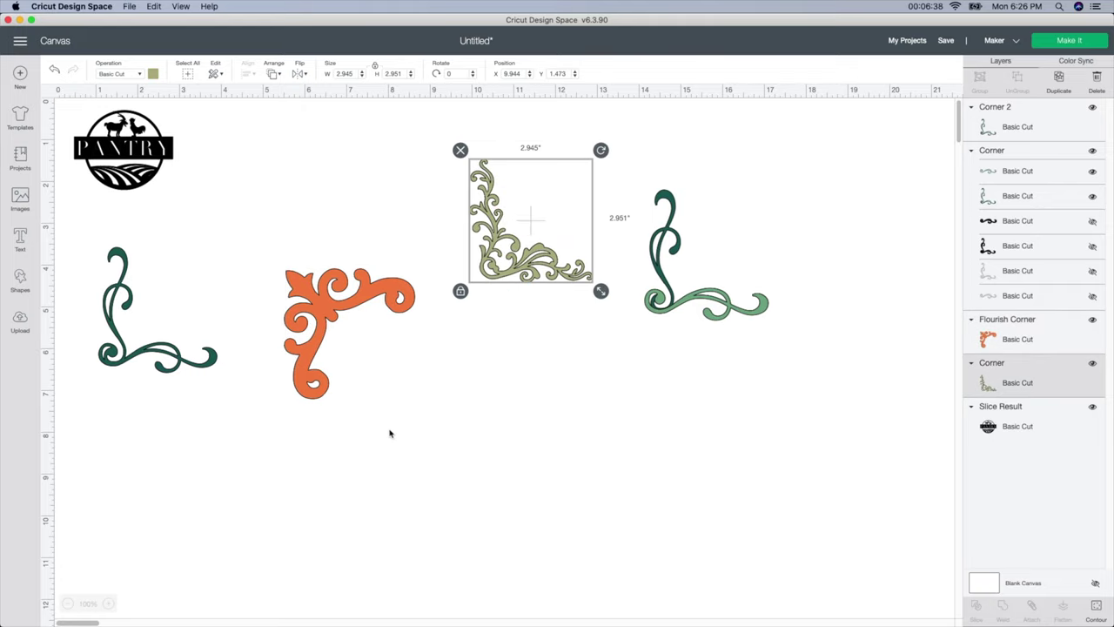
Step: Recolour the orange Flourish Corner black and reposition it and the beige corner
left_click(319, 380)
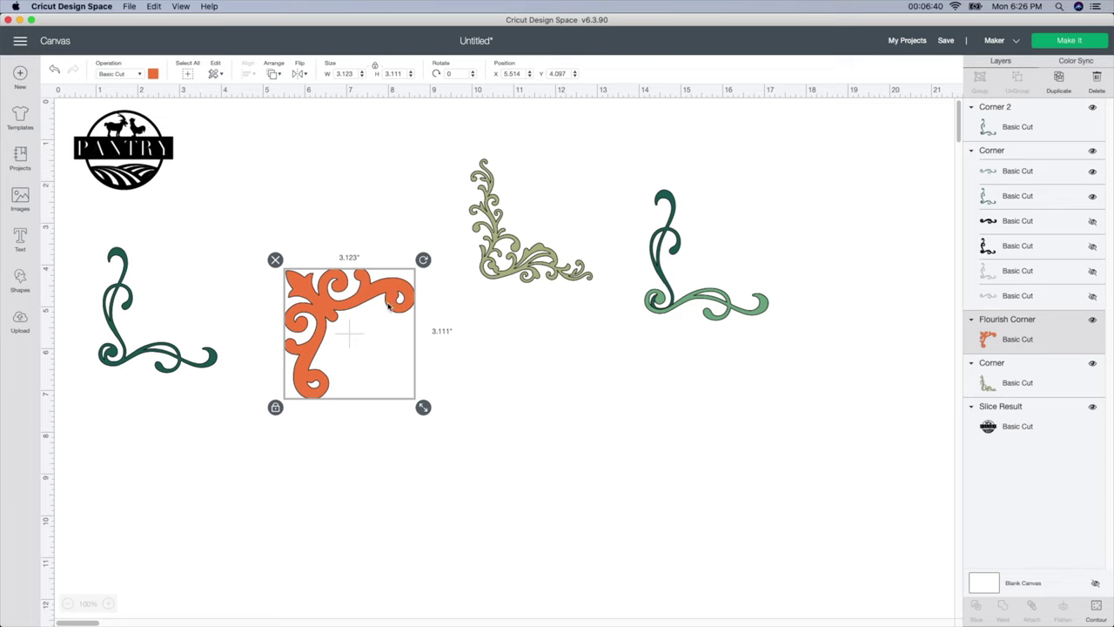
left_click(154, 74)
left_click(166, 127)
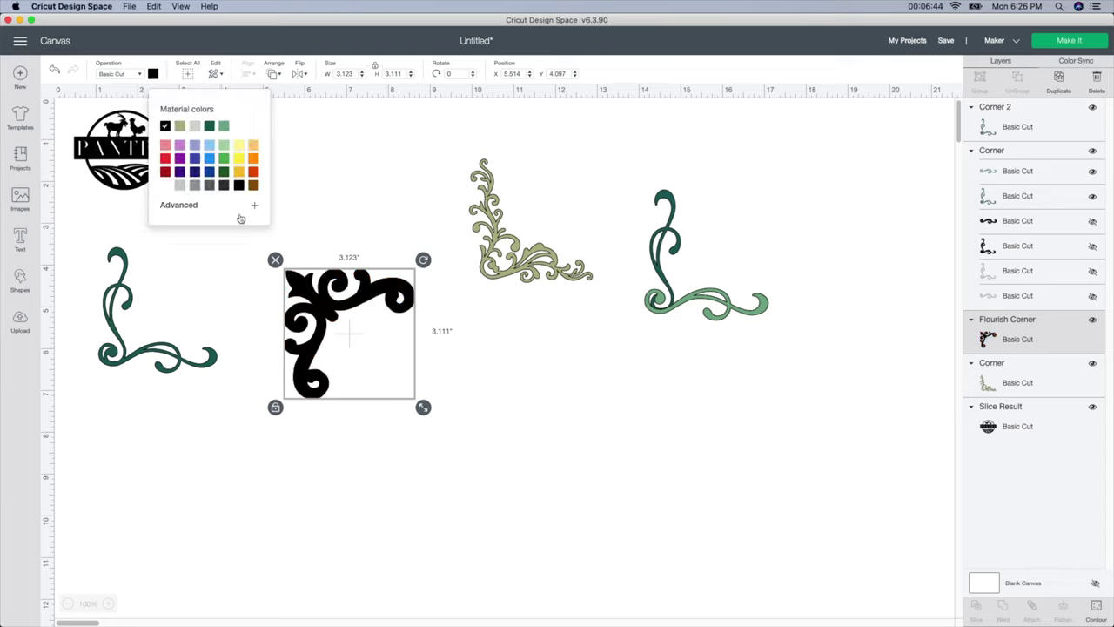
left_click_drag(336, 307, 317, 225)
left_click(488, 252)
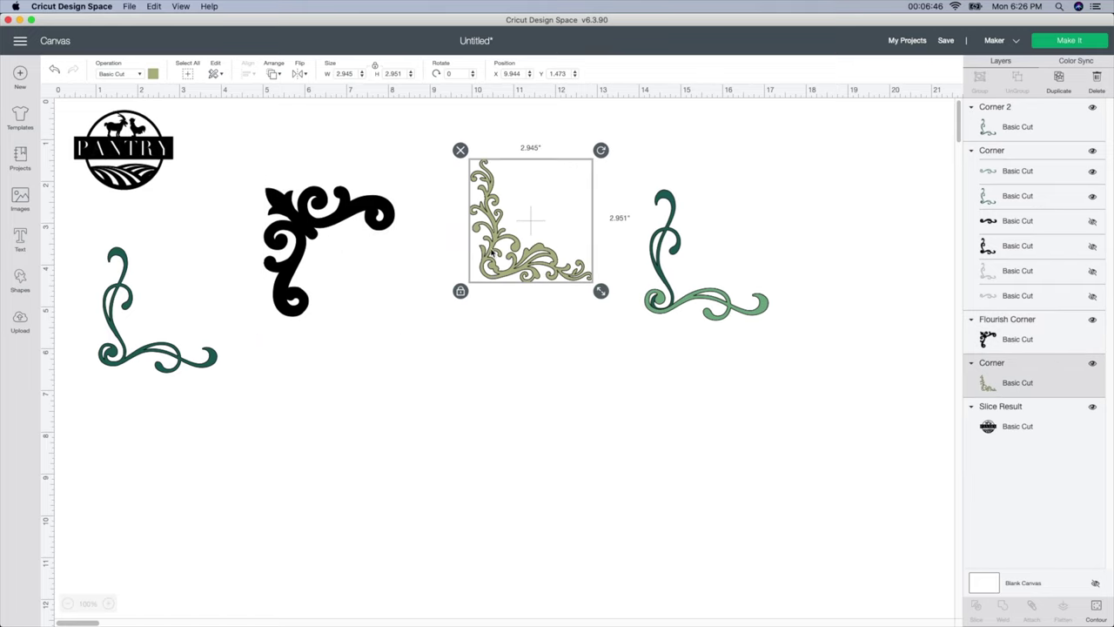
left_click_drag(488, 251, 475, 302)
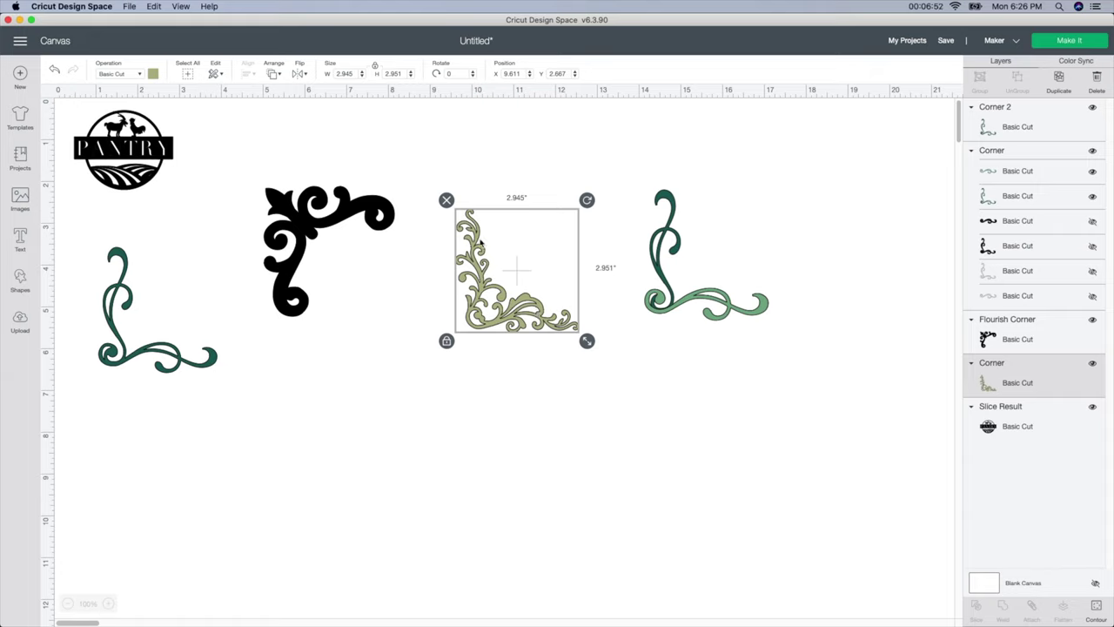
Step: Delete the beige corner and Corner 2, turning the remaining green corner black
left_click(447, 201)
left_click_drag(692, 290, 573, 319)
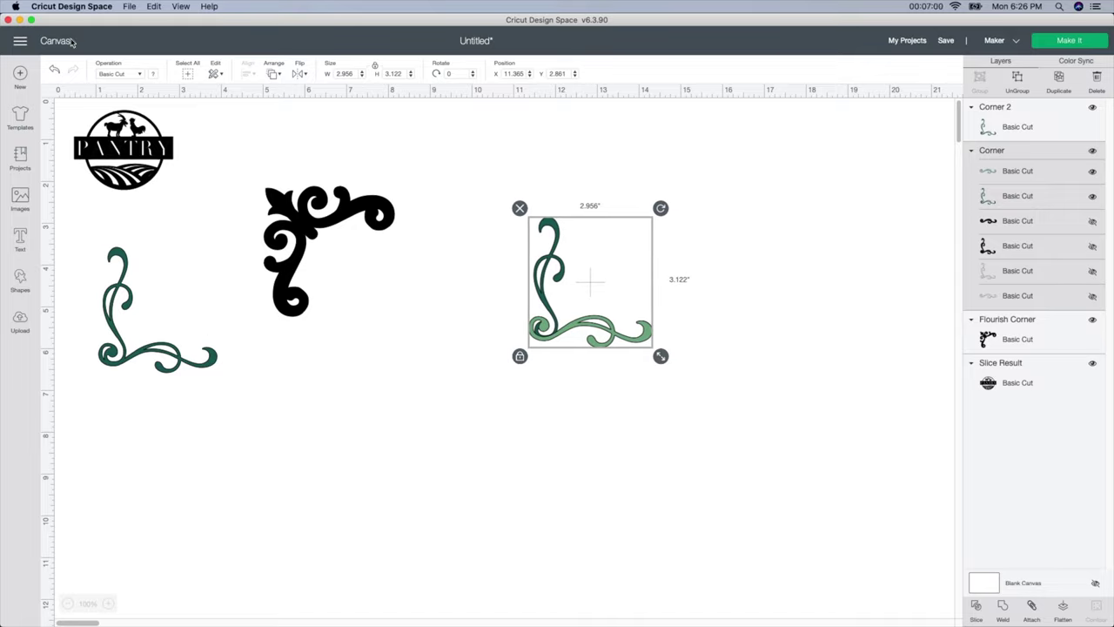
left_click(153, 74)
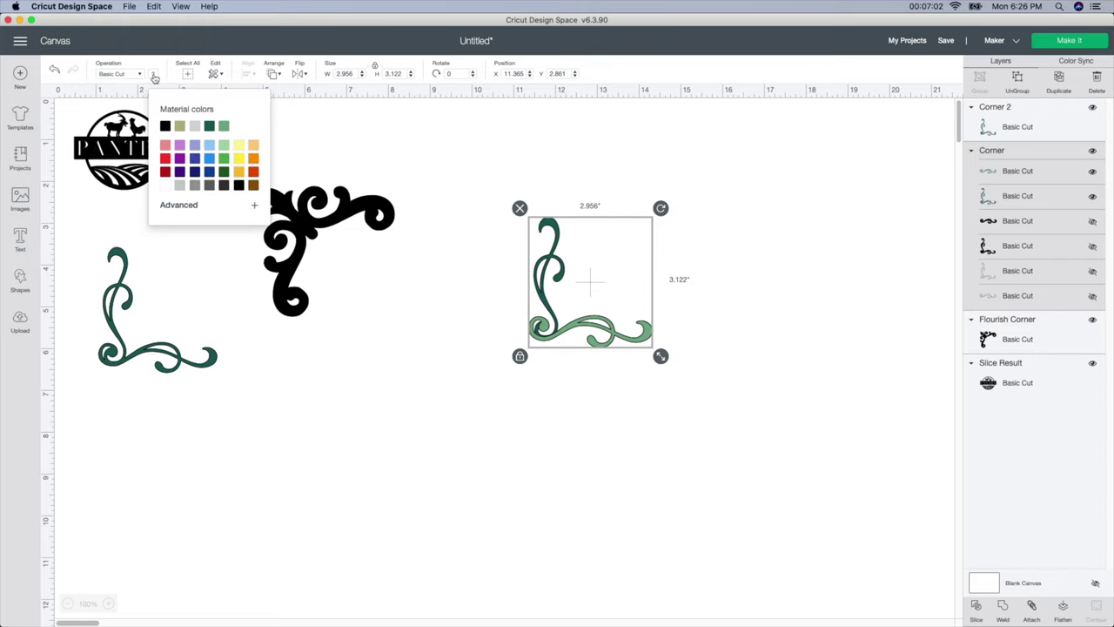
left_click(166, 125)
left_click_drag(572, 305, 519, 316)
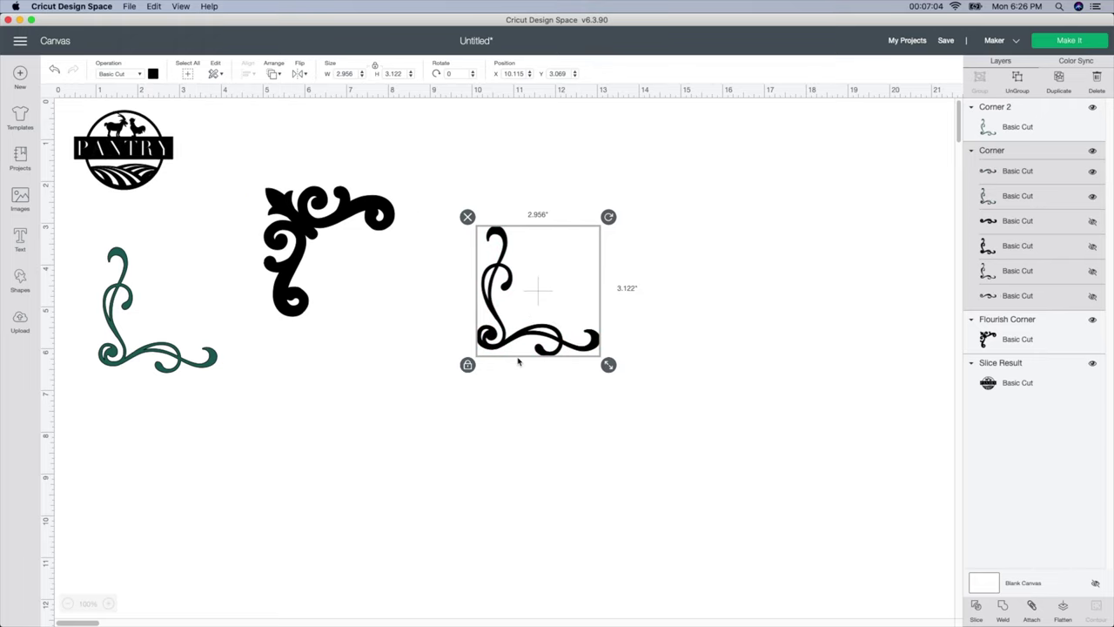
left_click(358, 445)
left_click(124, 313)
left_click(88, 238)
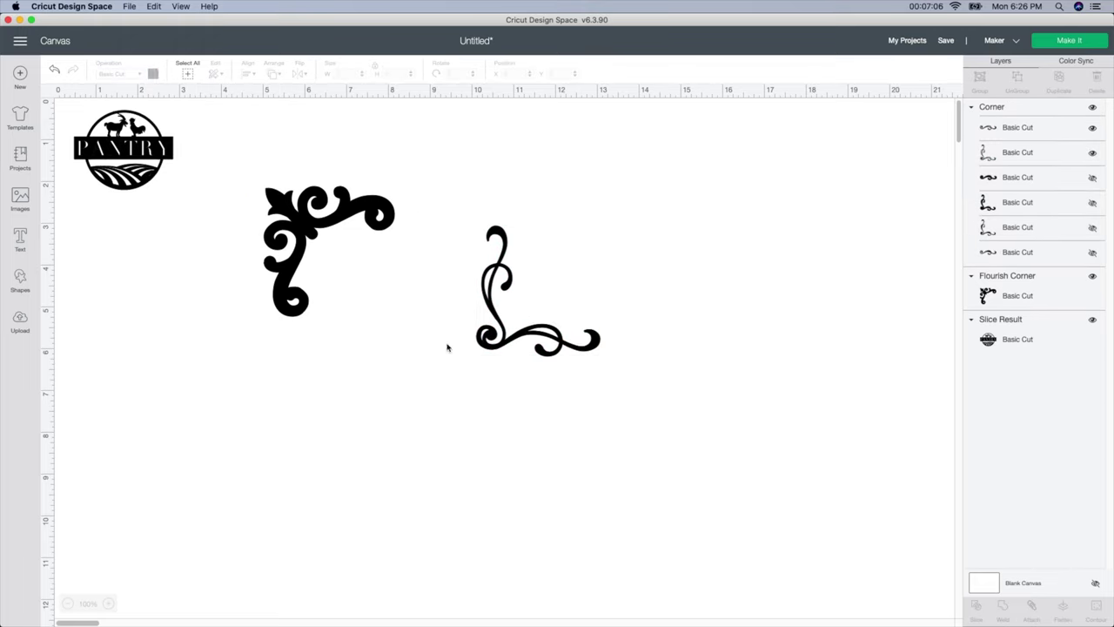
Step: Enlarge the Flourish Corner to 7.192 × 7.165 in and delete the thin corner
left_click(472, 320)
left_click_drag(484, 325, 453, 286)
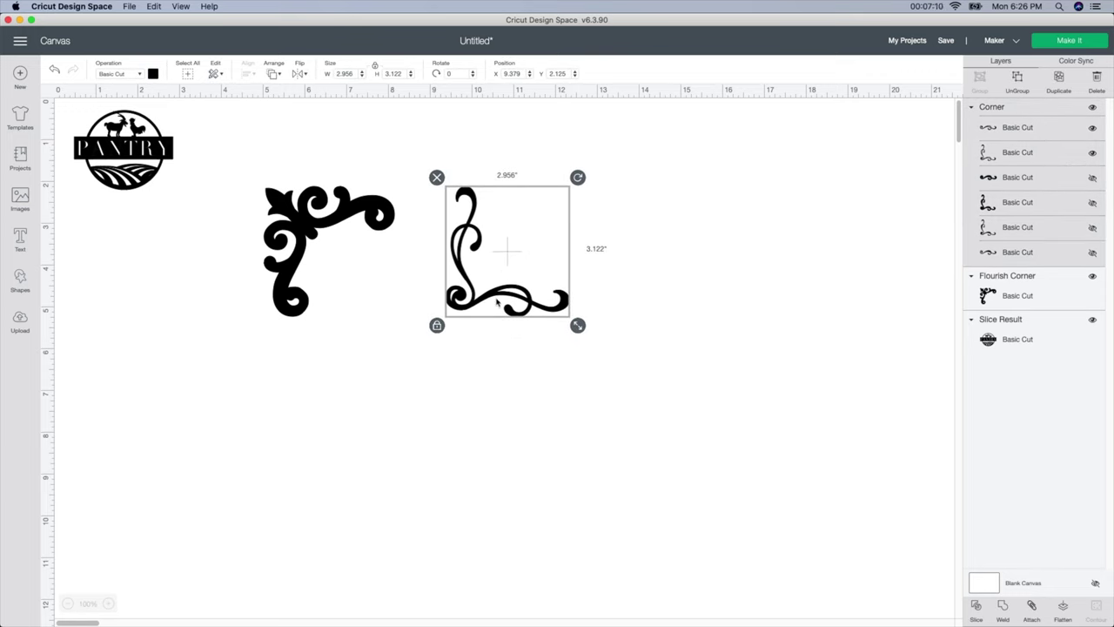
left_click_drag(577, 326, 698, 453)
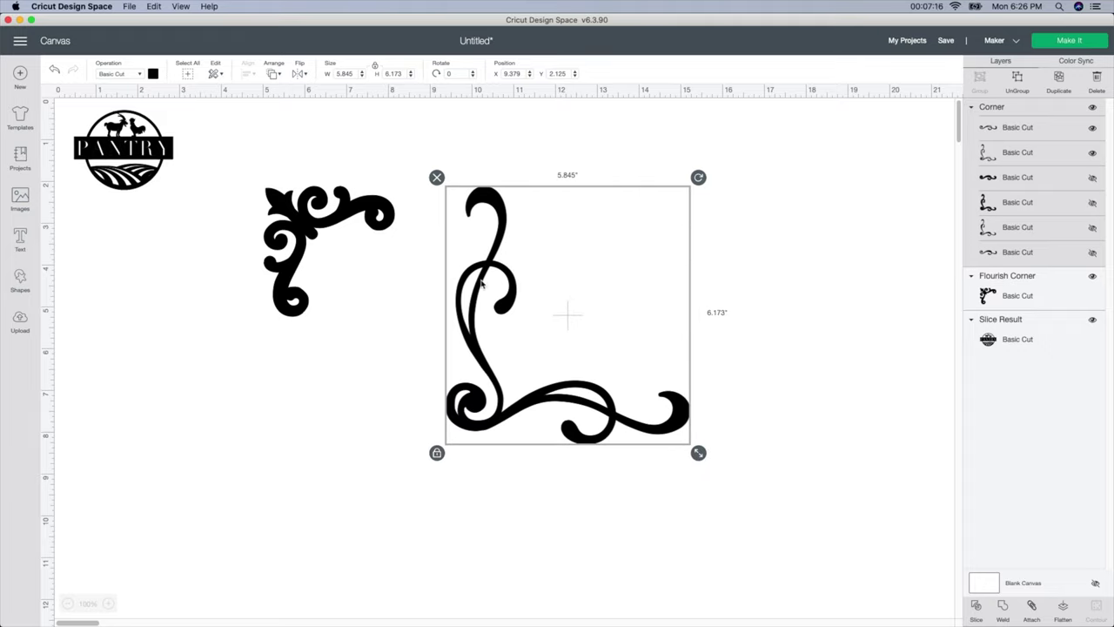
left_click_drag(487, 302, 584, 271)
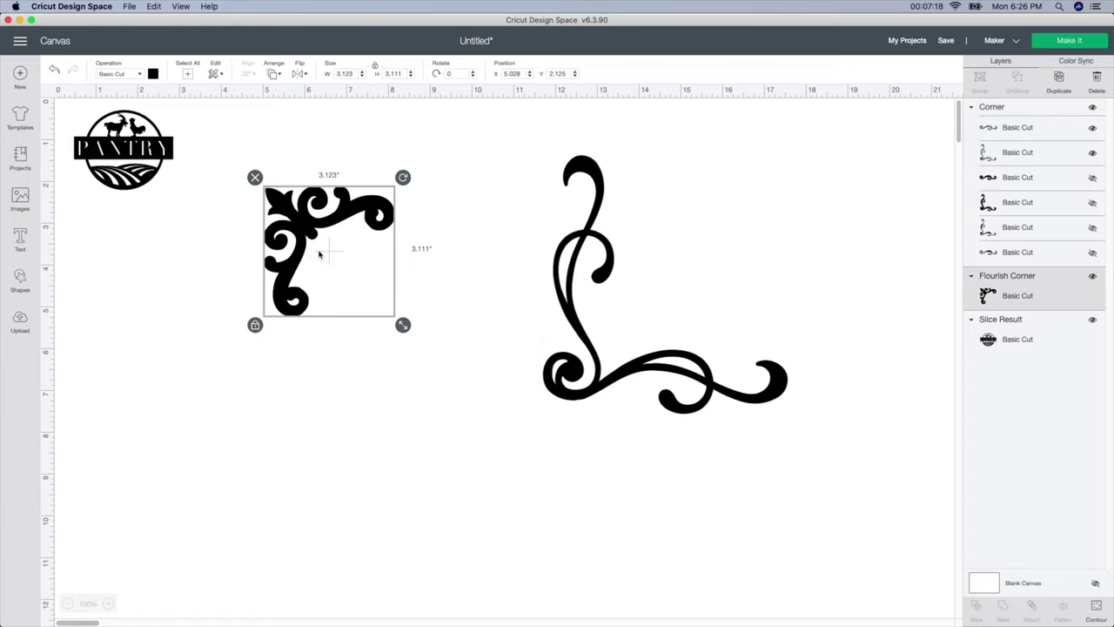
left_click_drag(319, 249, 196, 296)
left_click_drag(280, 371, 449, 539)
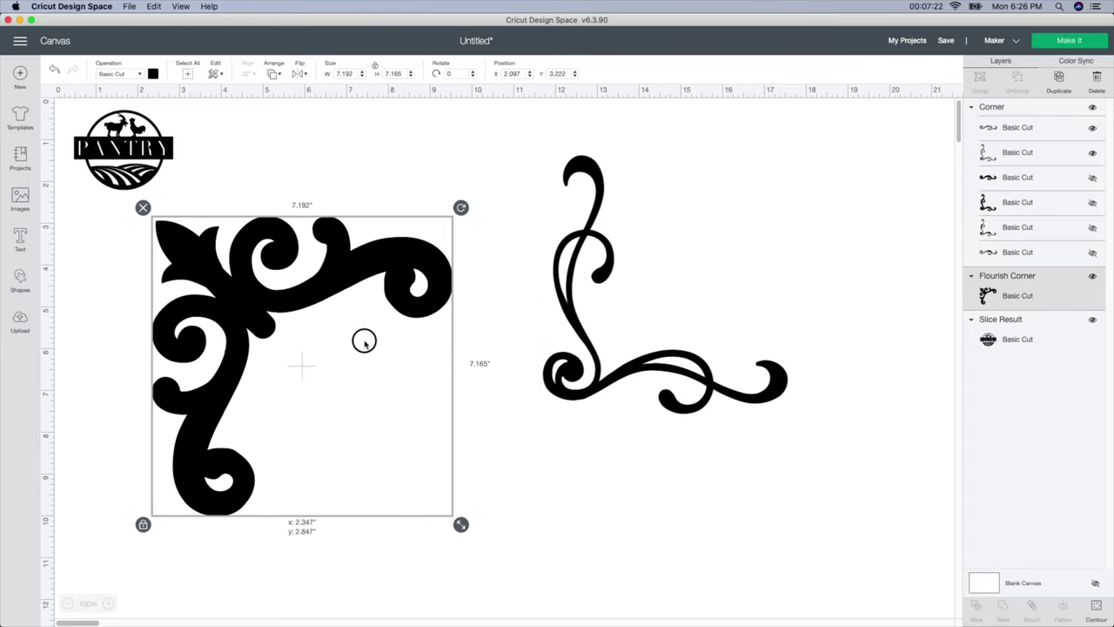
left_click_drag(364, 340, 376, 313)
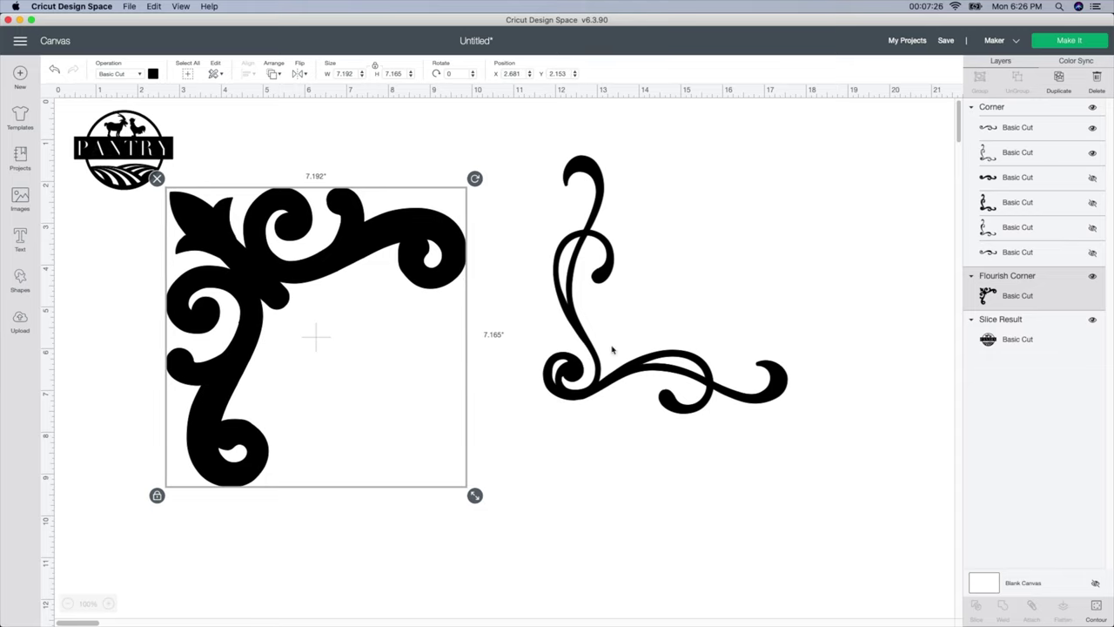
left_click(621, 374)
key("Delete")
Step: Move the emblem right and the Flourish Corner top-left, trying a 3 in width
left_click(460, 249)
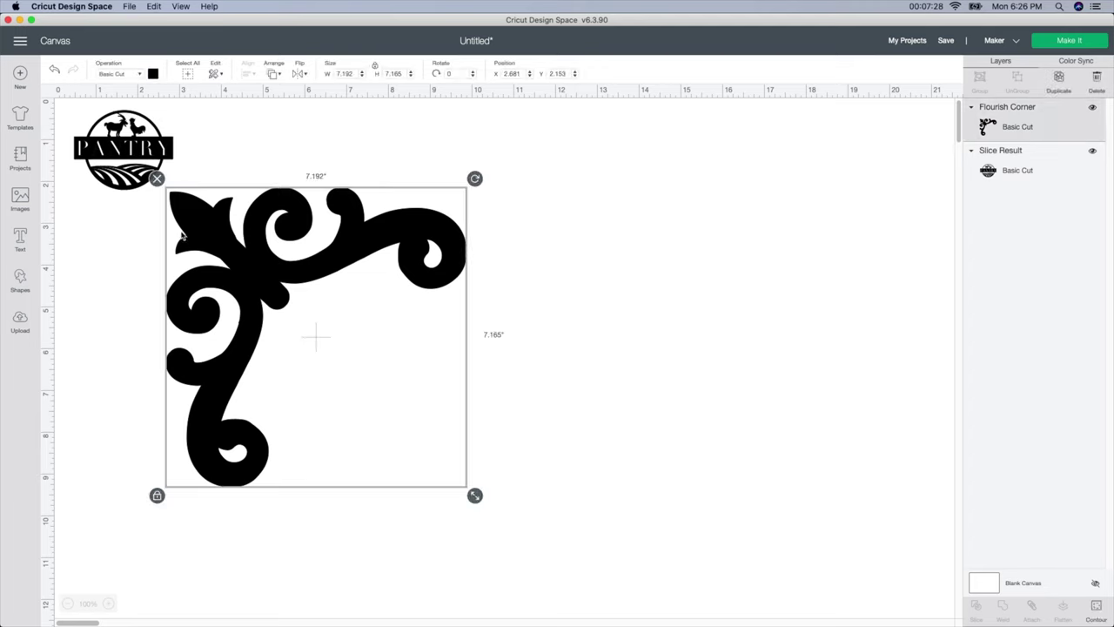
left_click_drag(127, 149, 711, 272)
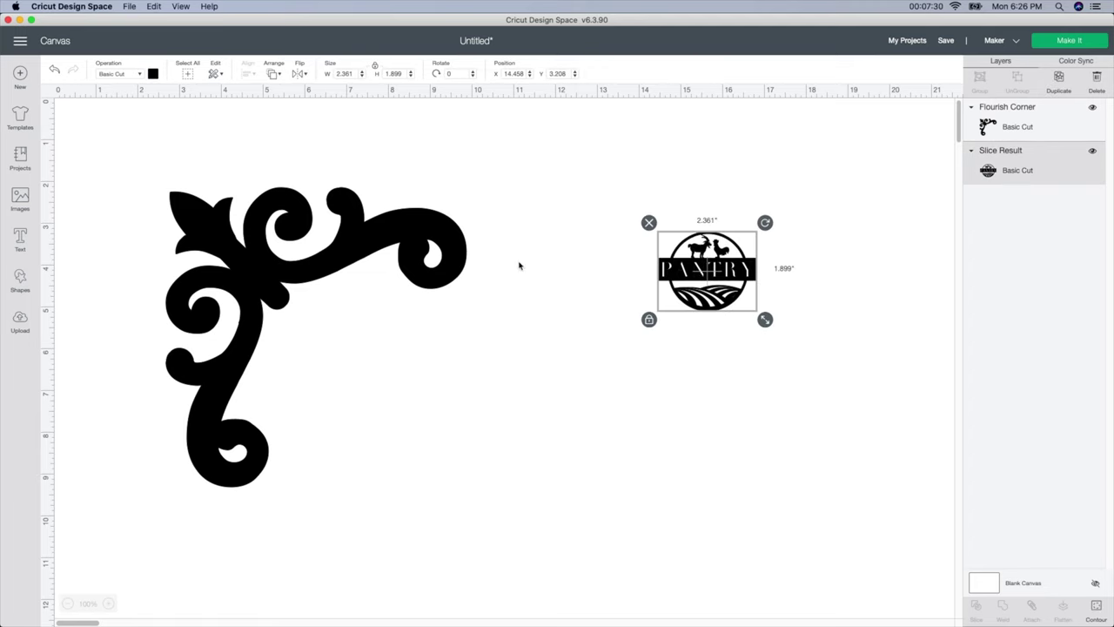
left_click_drag(374, 259, 315, 199)
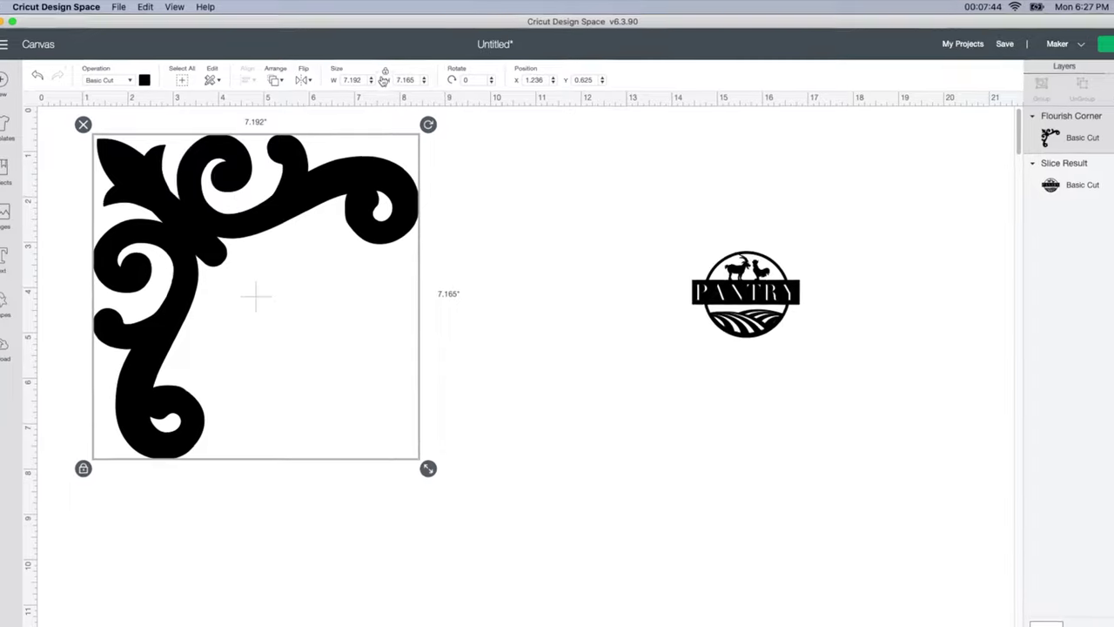
left_click(352, 79)
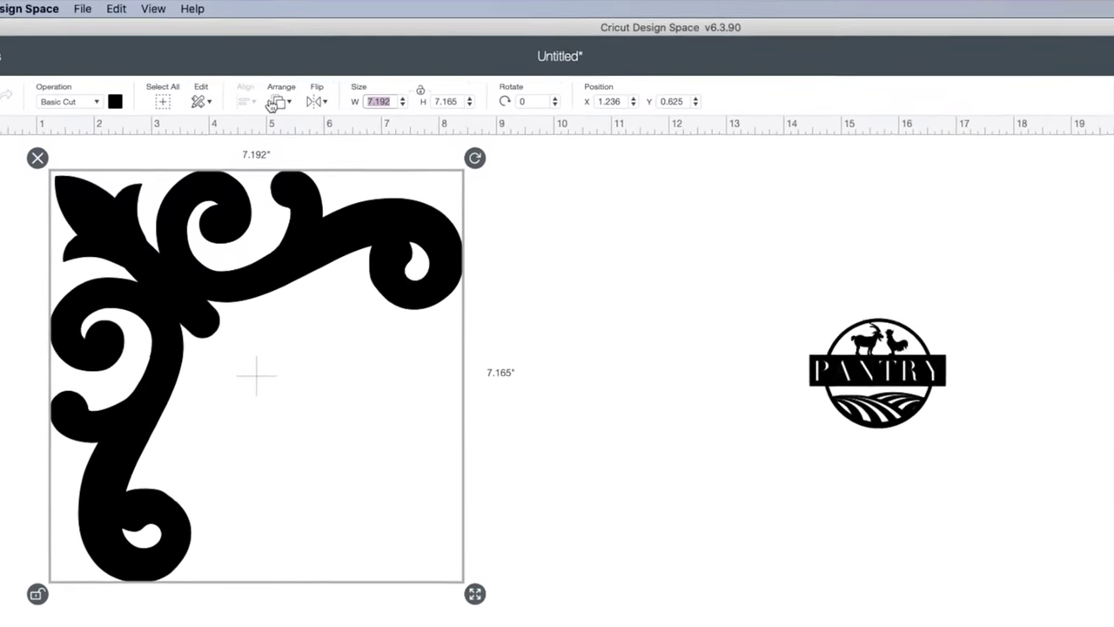
type("3")
key("Tab")
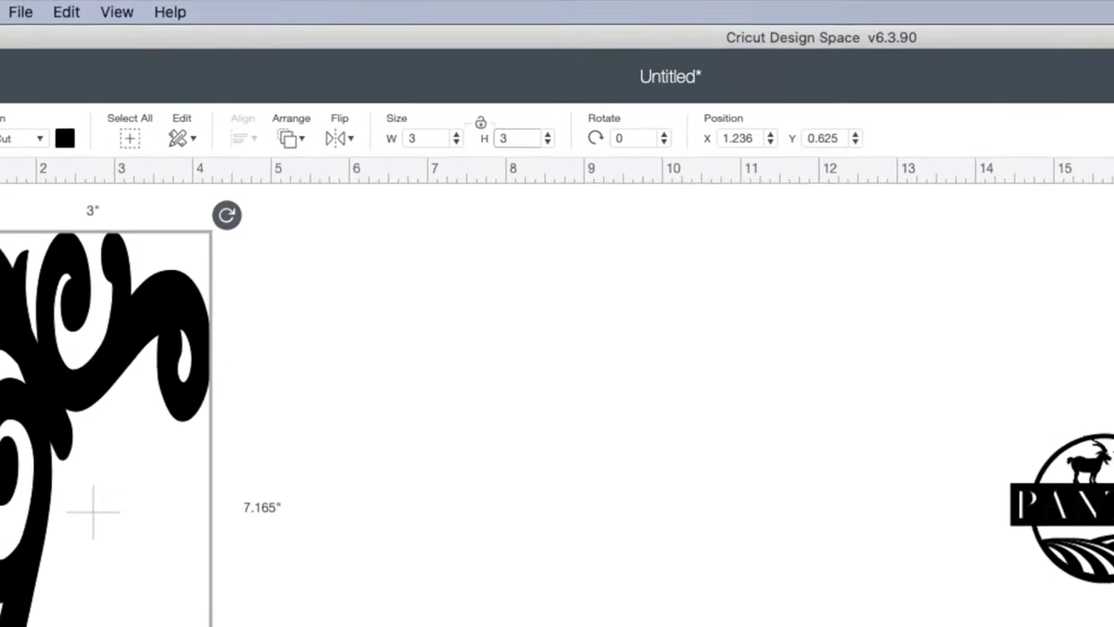
left_click(184, 558)
left_click(162, 440)
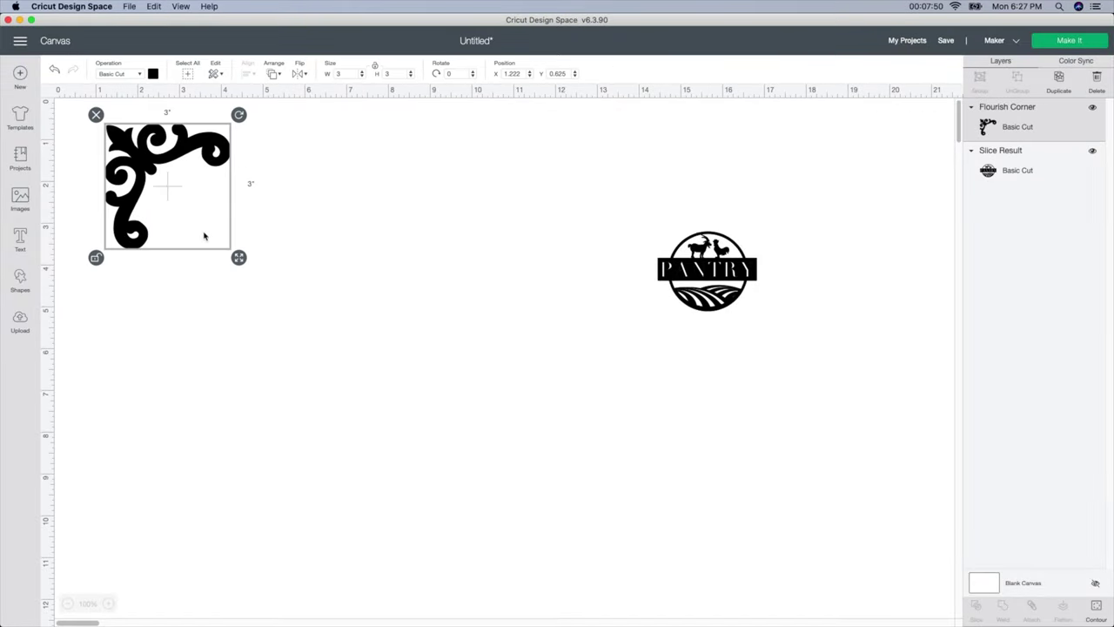
left_click_drag(206, 214, 206, 227)
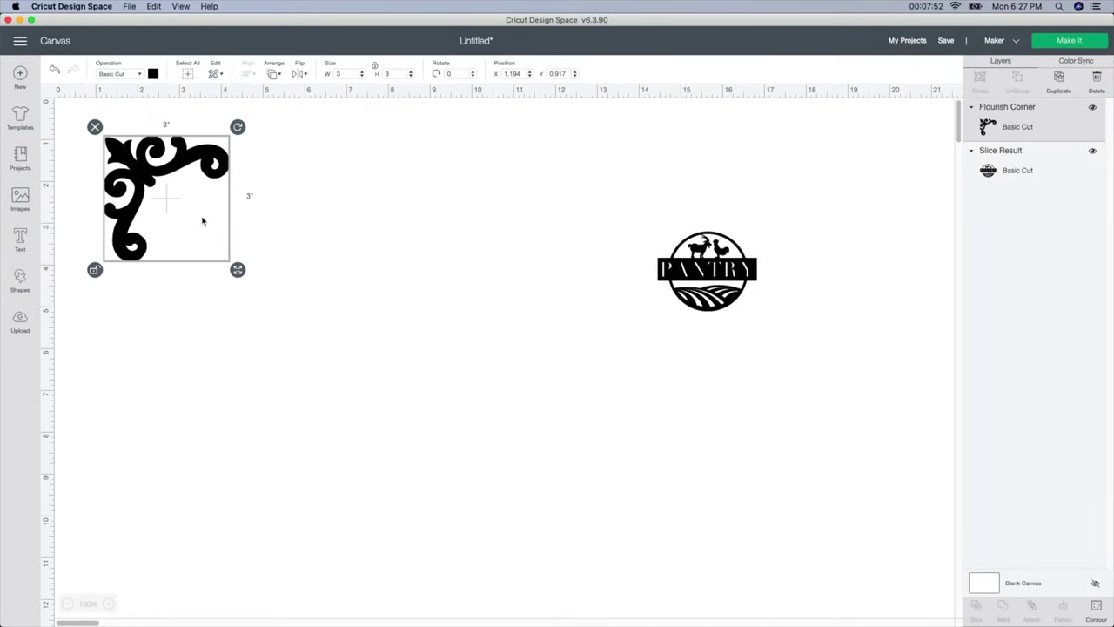
left_click_drag(238, 271, 250, 276)
left_click(298, 145)
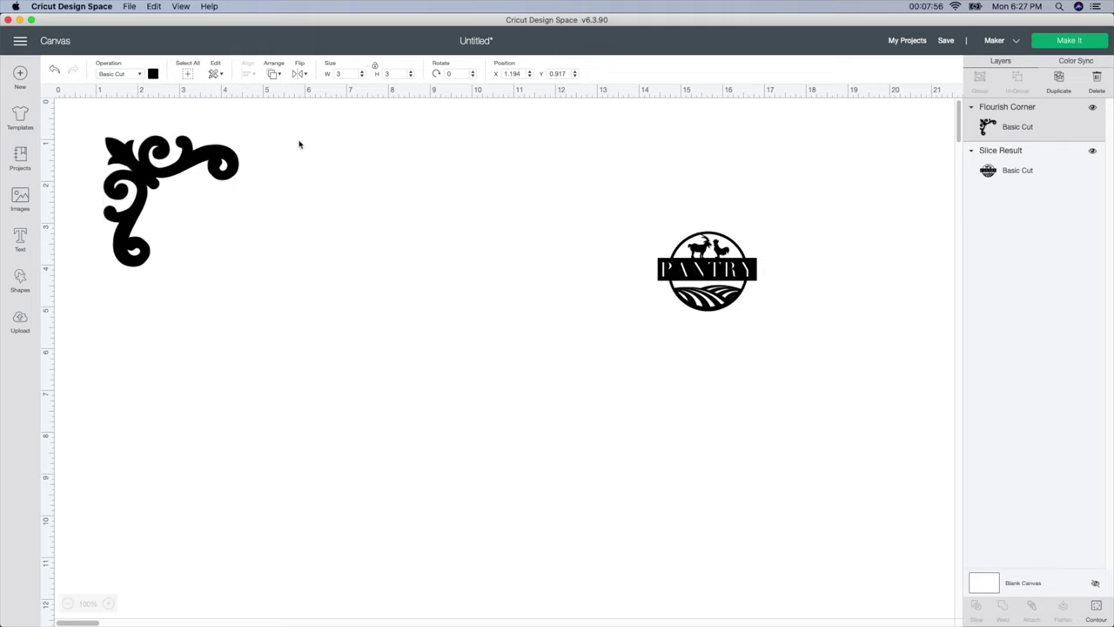
Step: Set the Flourish Corner's width and height to 4 in each
left_click(346, 73)
type("4")
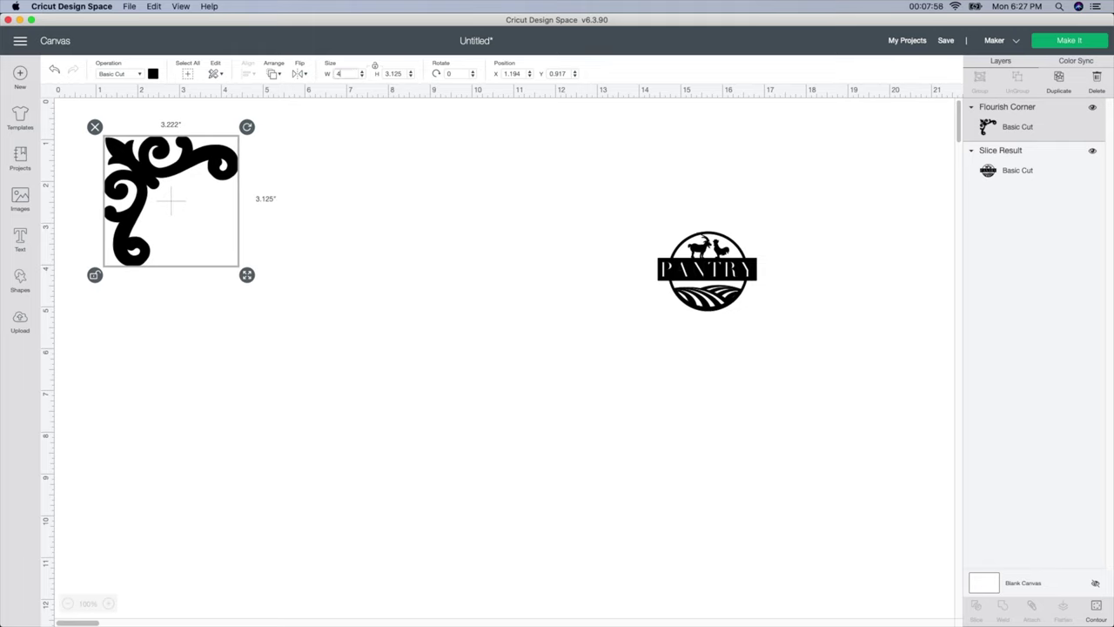
key("Tab")
type("4")
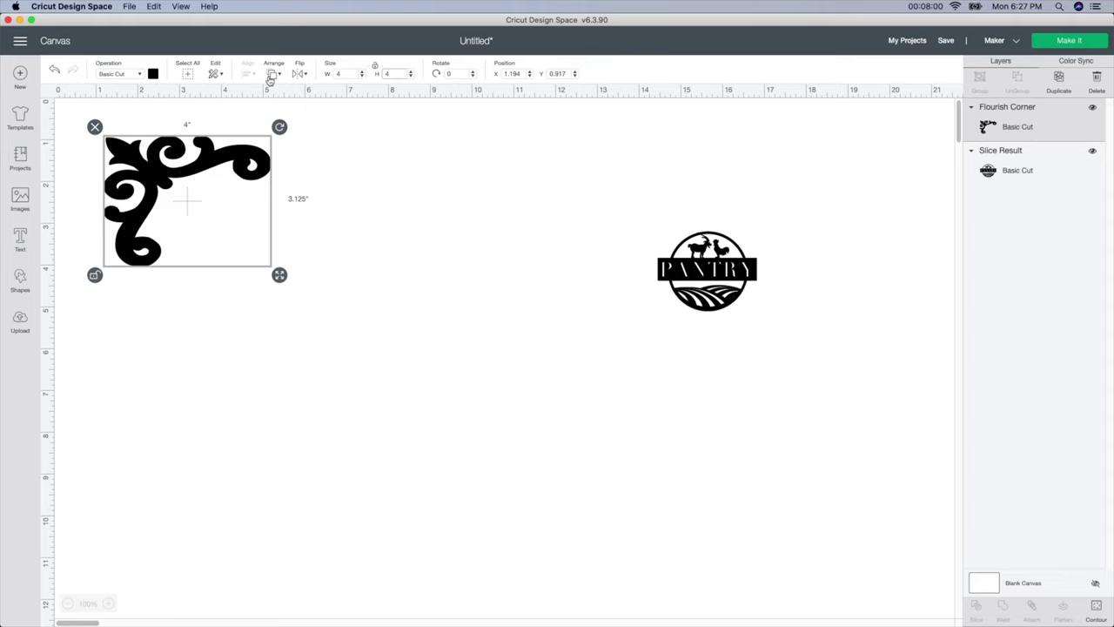
key("Return")
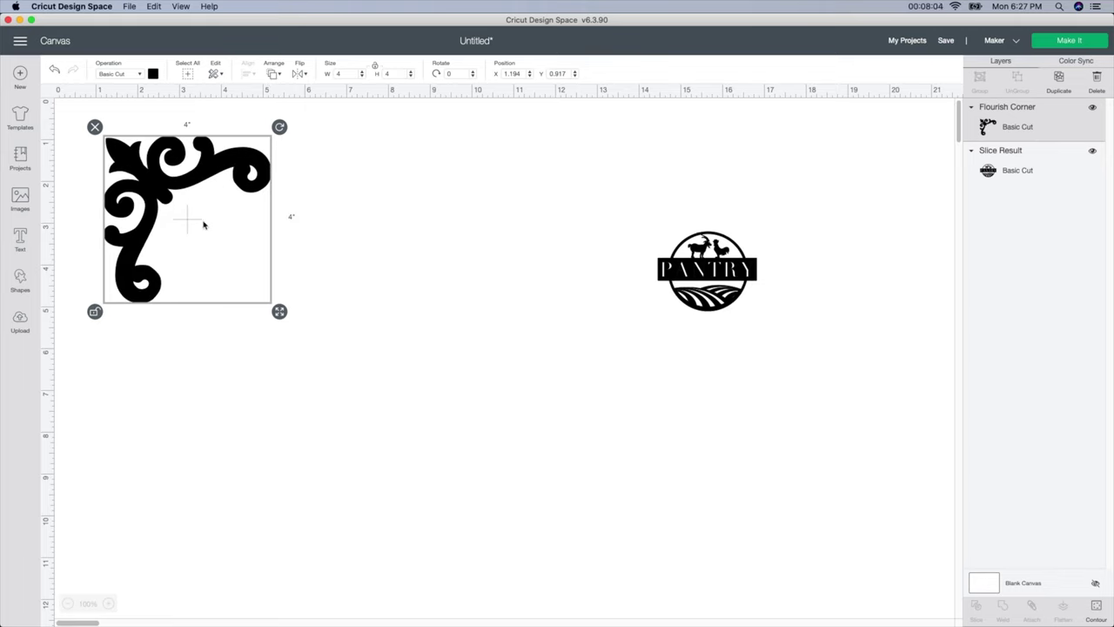
Step: Copy the 4-inch flourish corner into four, arrange them 2x2, and set the PANTRY emblem beside them
left_click(1059, 83)
left_click(1058, 83)
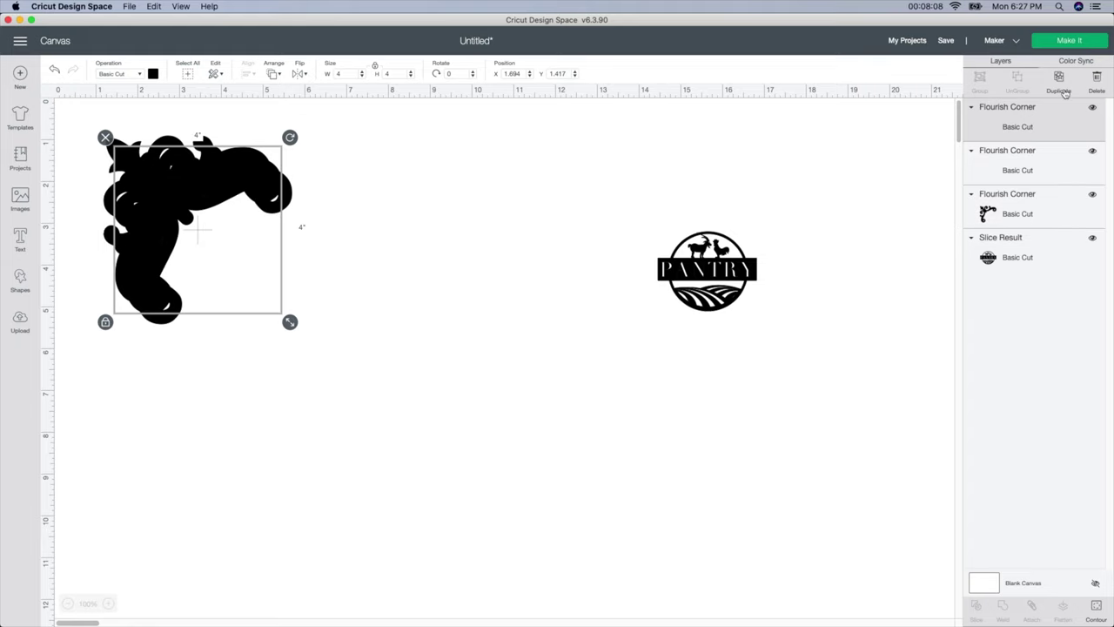
left_click_drag(243, 252, 514, 245)
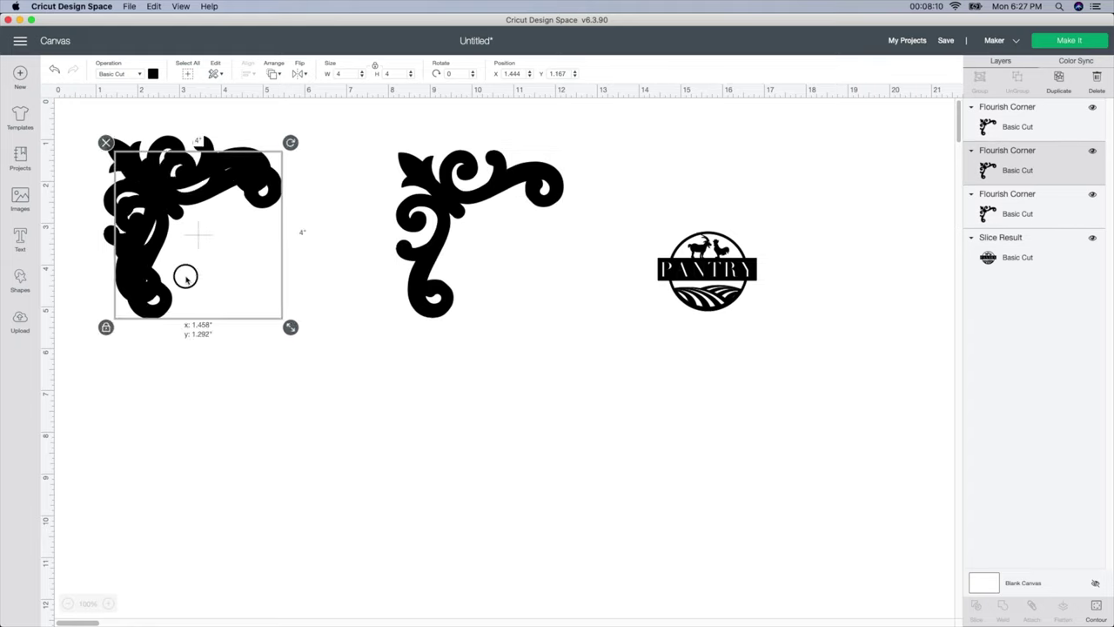
left_click_drag(186, 273, 136, 502)
left_click(546, 204)
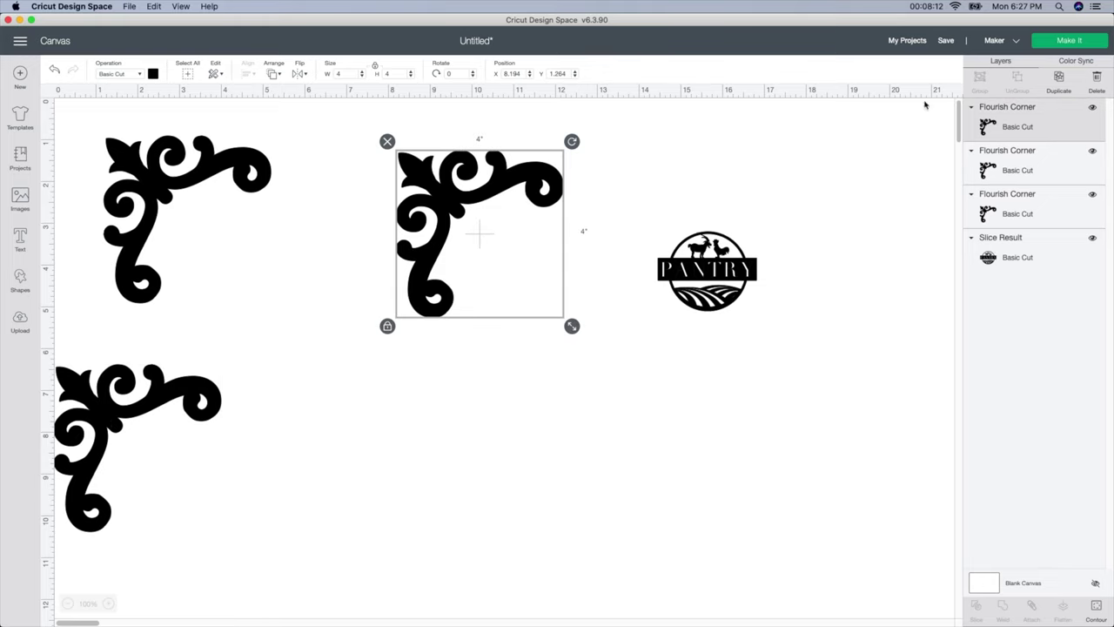
left_click(1059, 93)
left_click_drag(492, 256, 181, 401)
left_click_drag(287, 418, 334, 364)
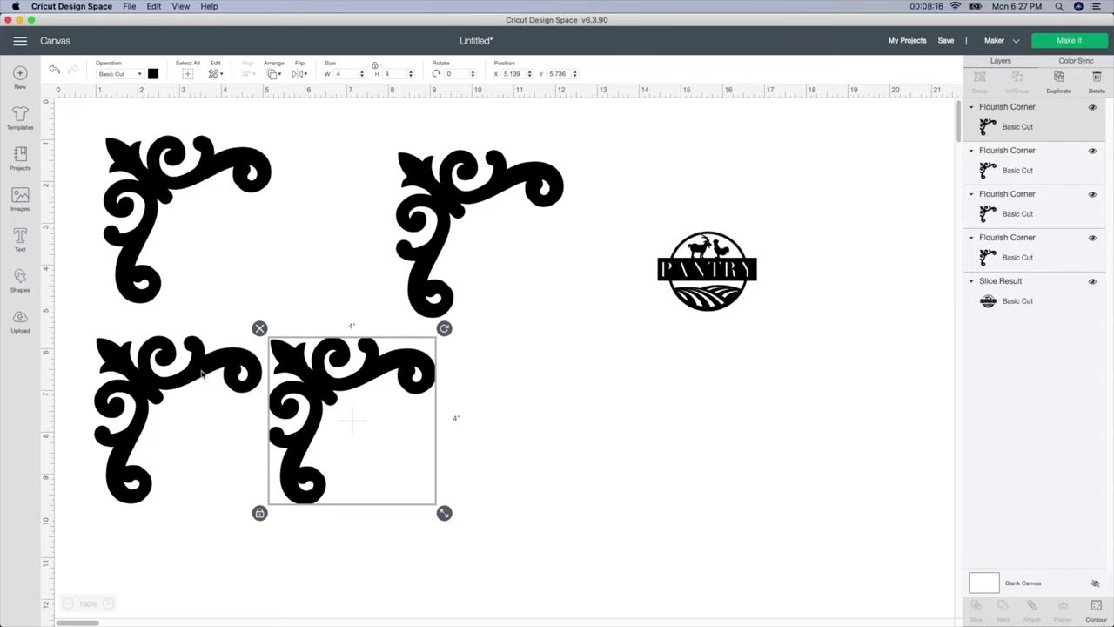
left_click(702, 251)
left_click_drag(703, 250, 594, 248)
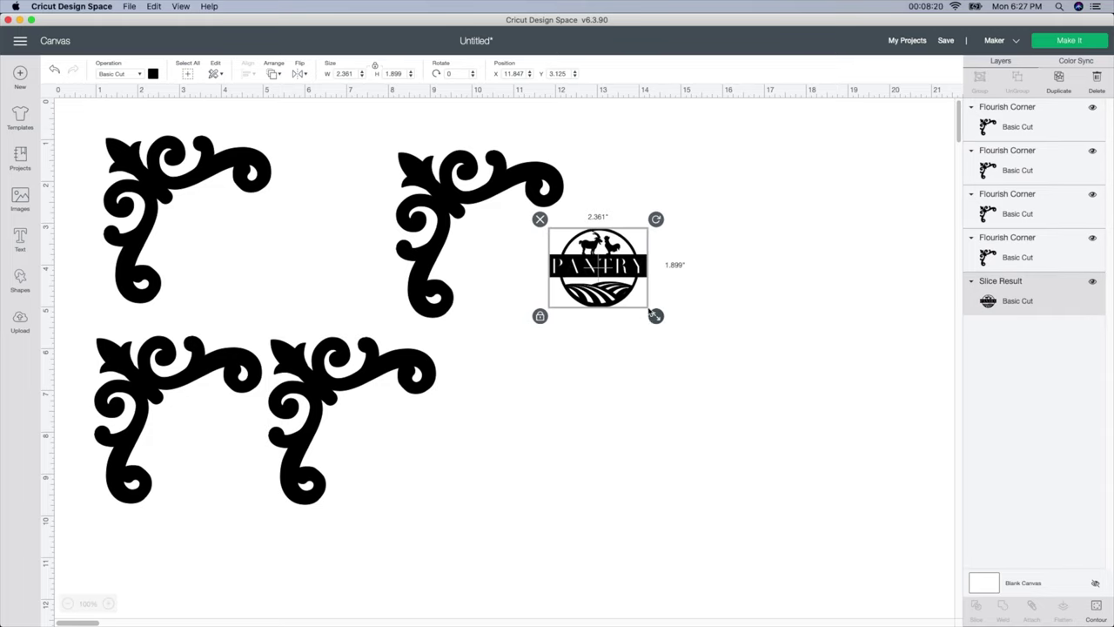
Step: Enlarge the PANTRY emblem to 11.5 in wide with proportions locked
left_click_drag(653, 313, 863, 524)
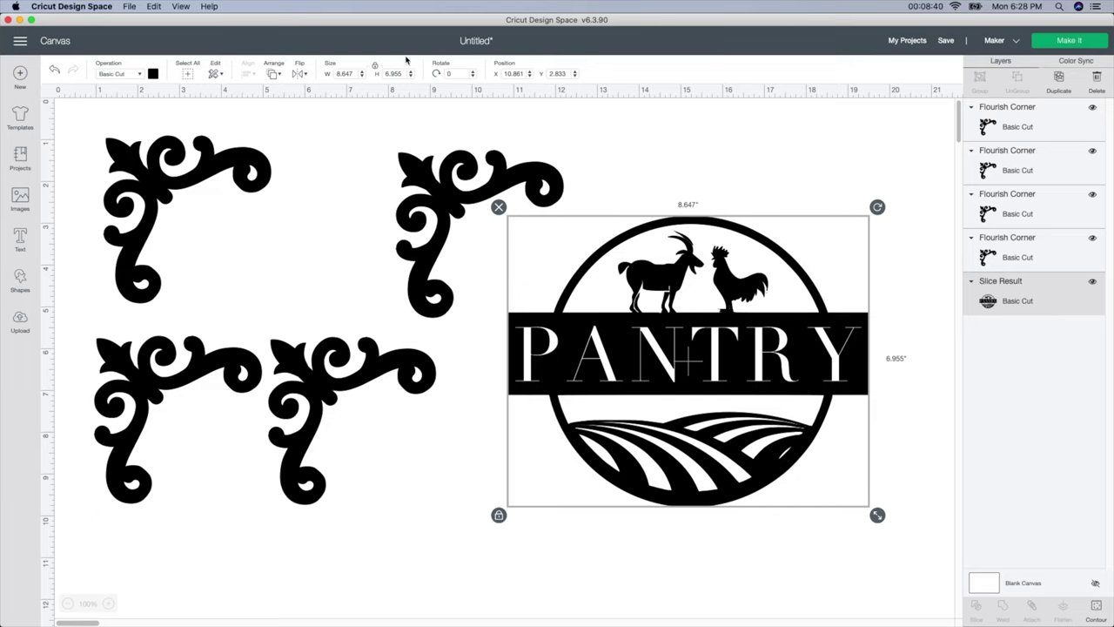
left_click(375, 69)
left_click(373, 69)
left_click(355, 73)
type("11.5")
key("Return")
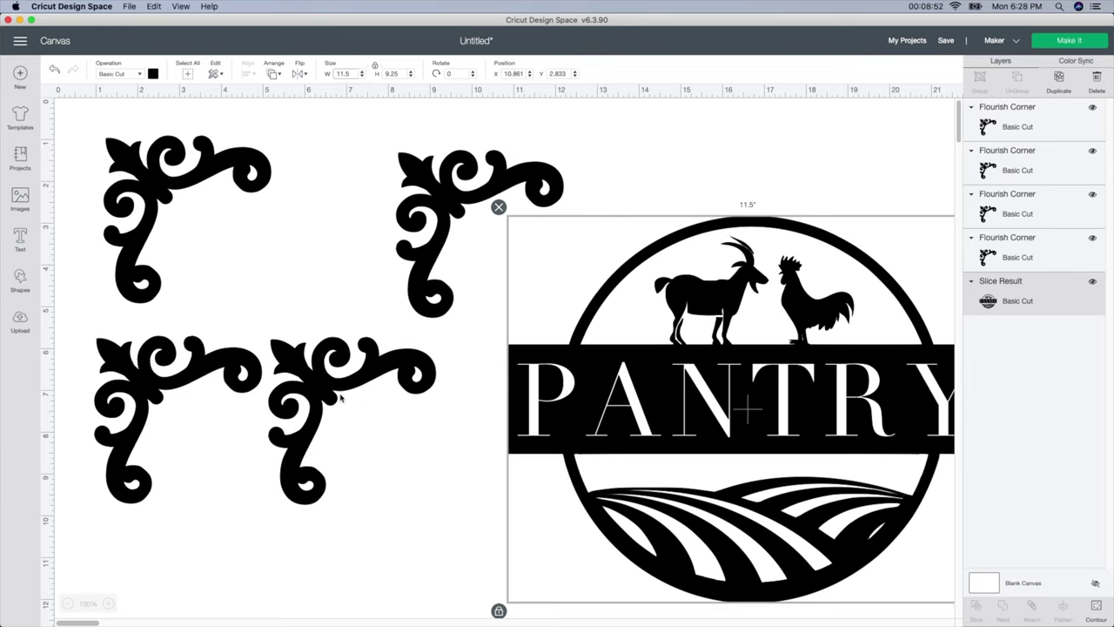
Step: Stack the flourish corners on the left side and duplicate the PANTRY emblem
left_click_drag(305, 409, 138, 459)
left_click_drag(411, 227, 140, 290)
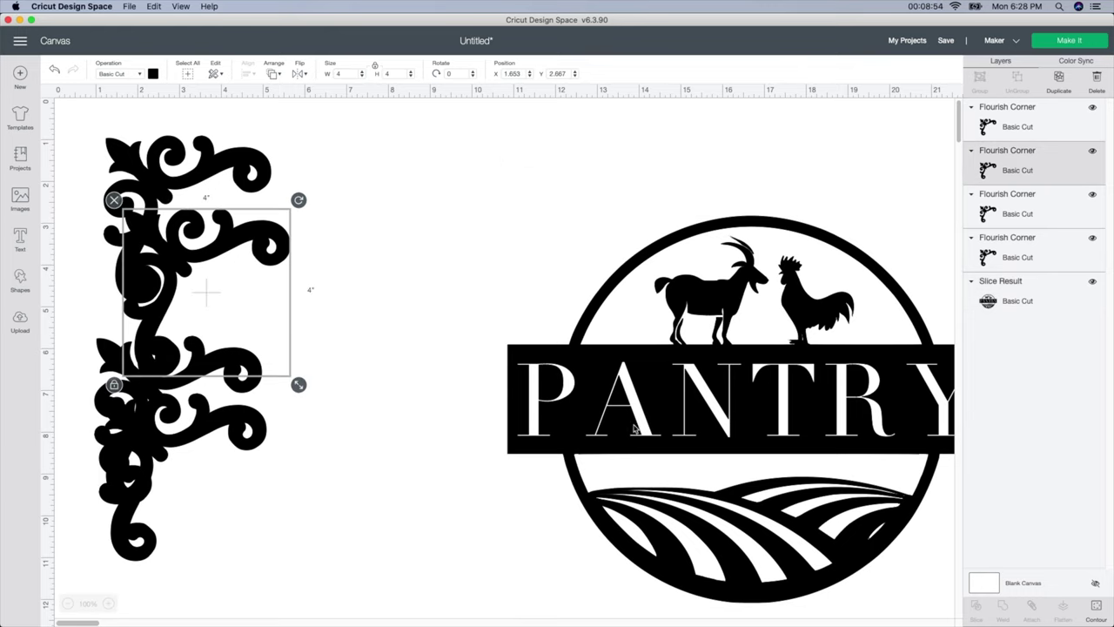
left_click_drag(636, 429, 451, 347)
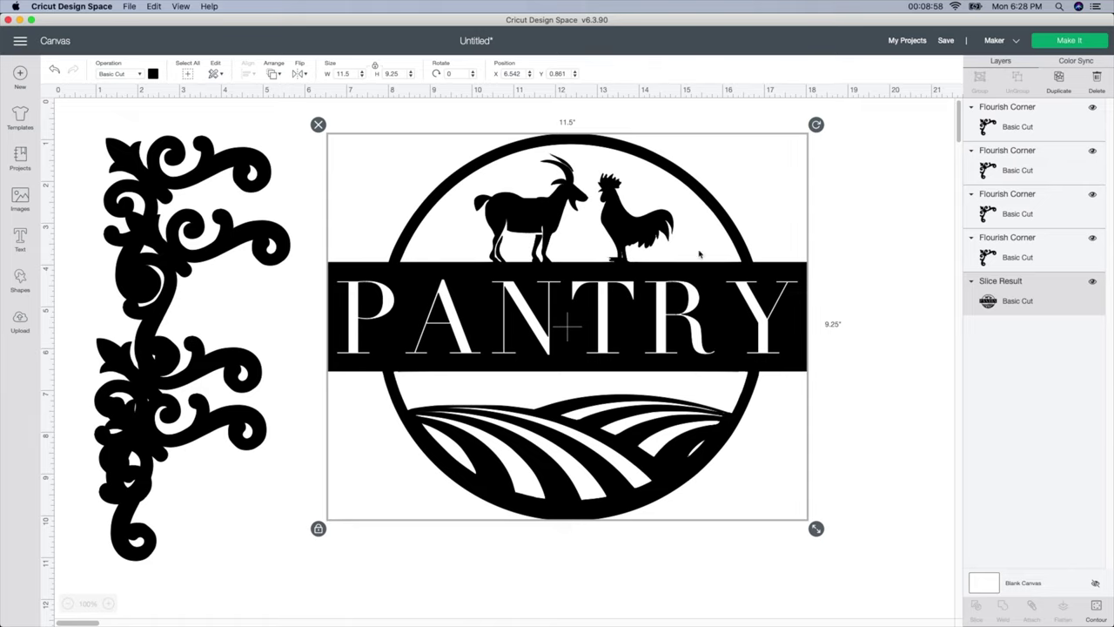
left_click(1062, 86)
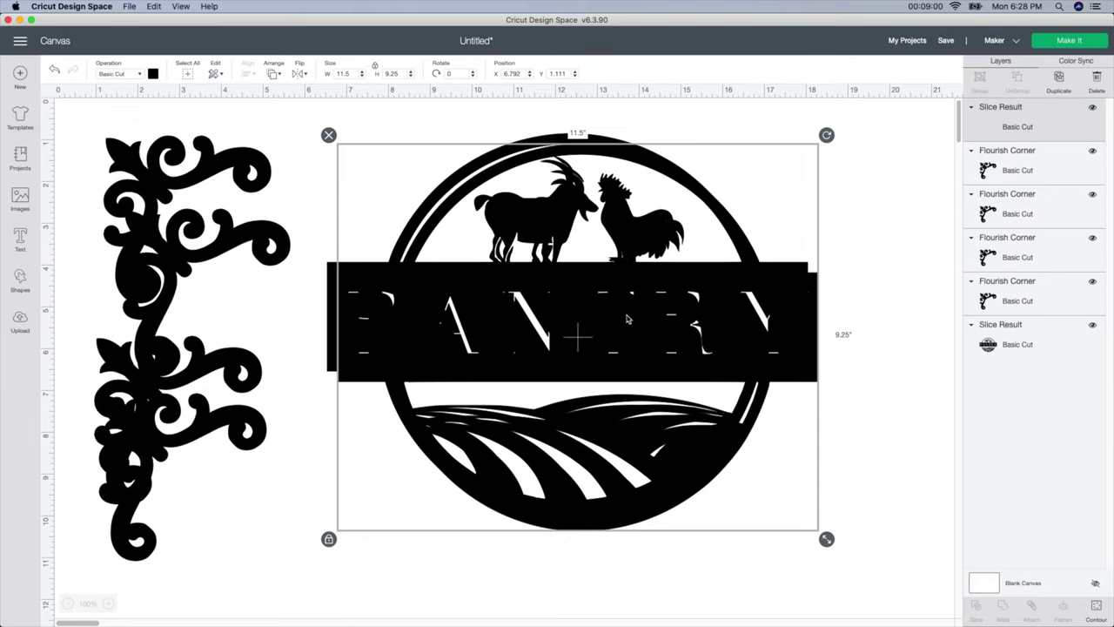
Step: Shrink the emblem copy to about 3.8 in wide, place it below the flourishes, and nudge the large emblem right
left_click_drag(826, 539, 505, 281)
left_click_drag(418, 204, 184, 557)
left_click(497, 318)
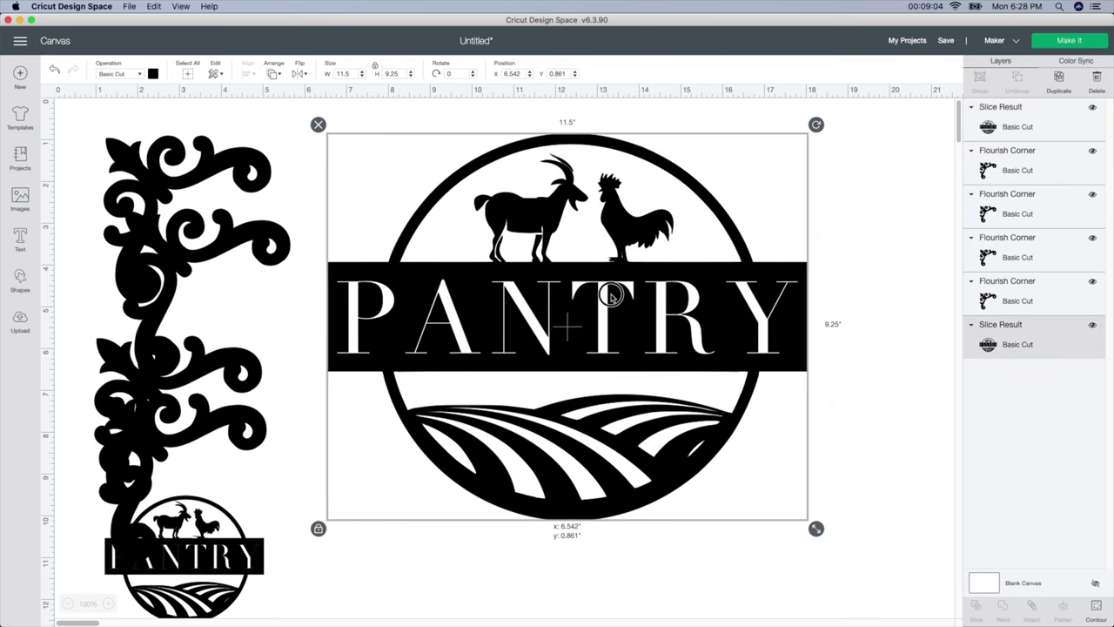
left_click_drag(609, 293, 644, 286)
Step: Set the large PANTRY emblem's height to 11.5 in, then reselect it
left_click(477, 261)
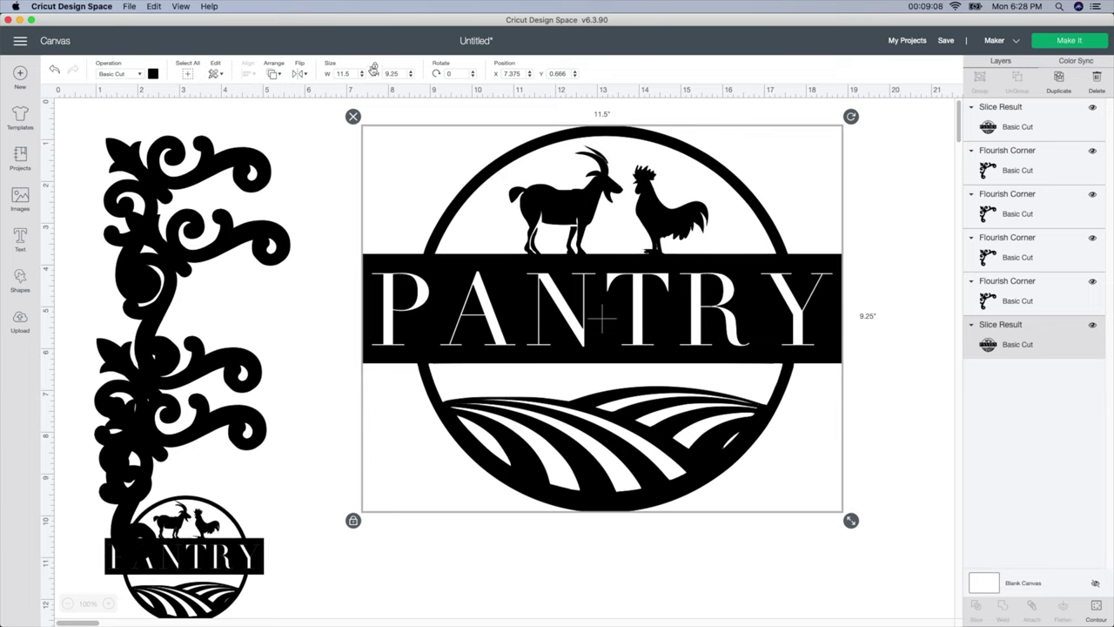
left_click(399, 73)
type("11.5")
key("Return")
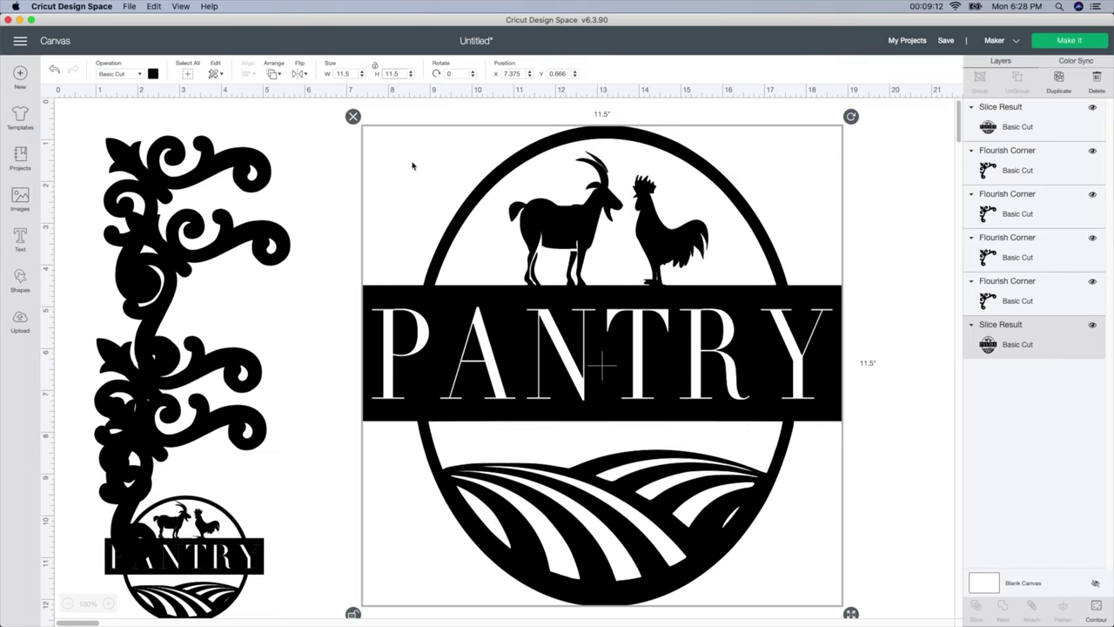
left_click(324, 263)
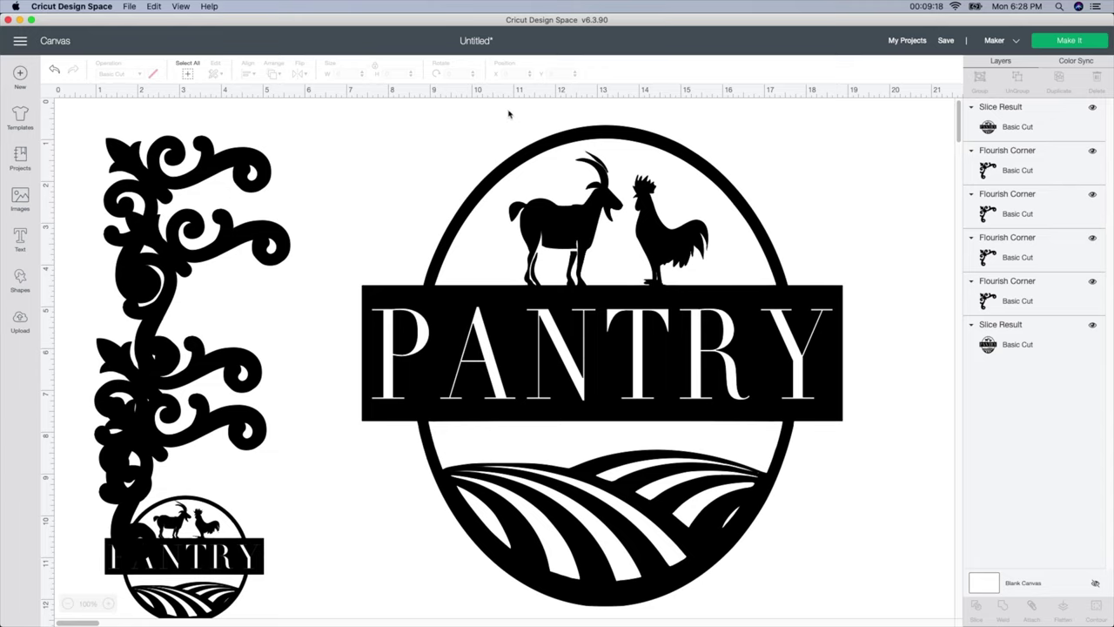
left_click(668, 326)
Step: Delete the large emblem, centre the small one, and undo an unlocked 11.5 in width stretch
left_click(352, 116)
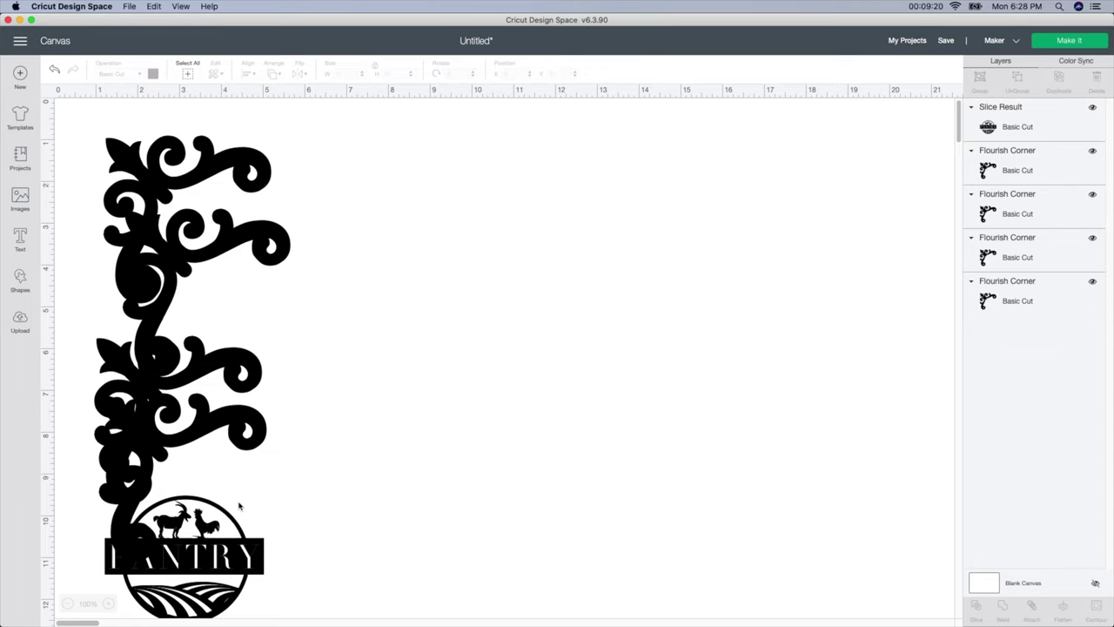
left_click_drag(185, 557, 537, 233)
left_click(375, 64)
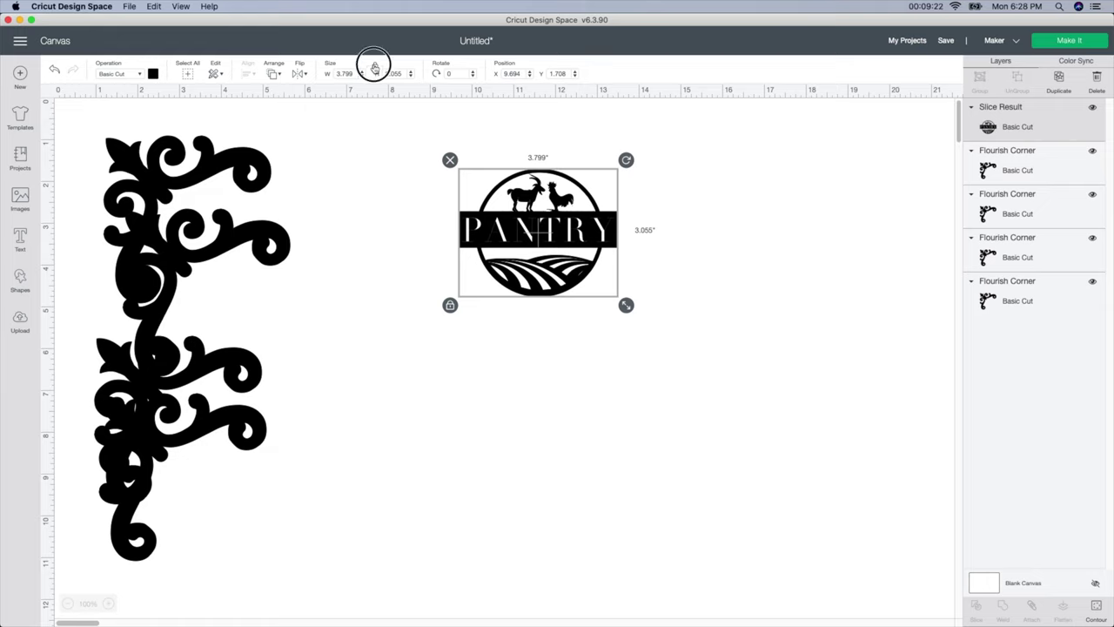
left_click(346, 73)
type("1")
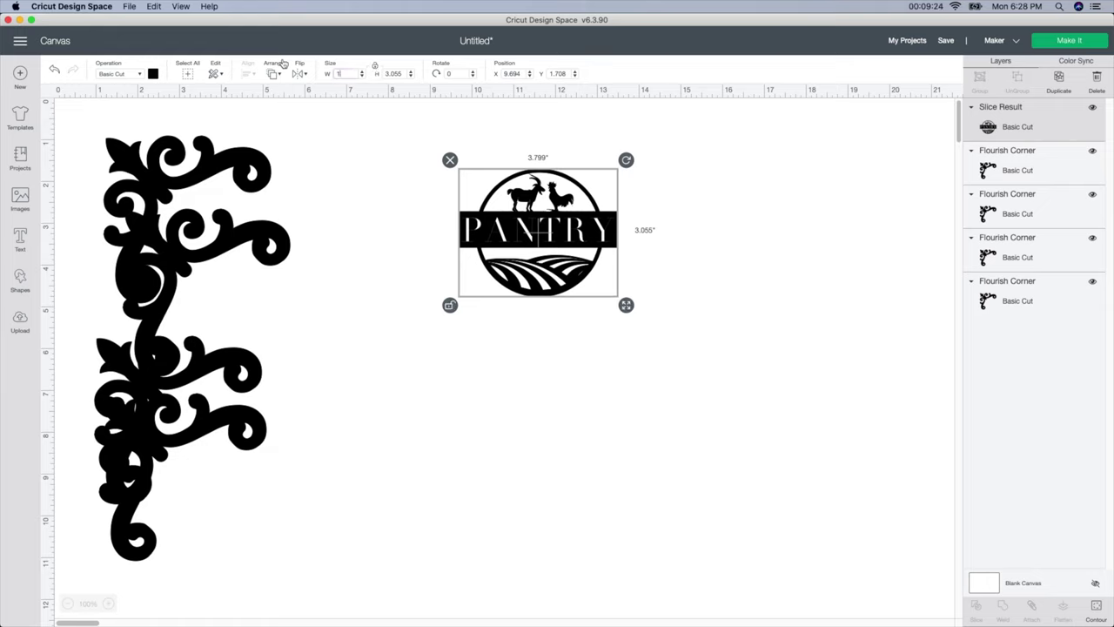
type("1.5")
key("Return")
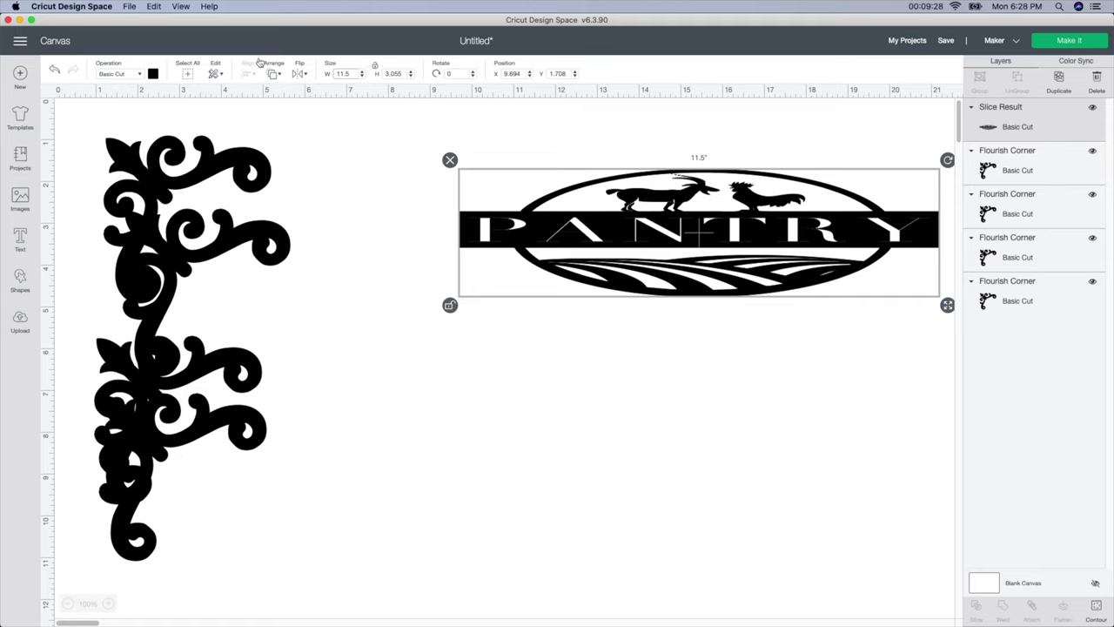
left_click(50, 73)
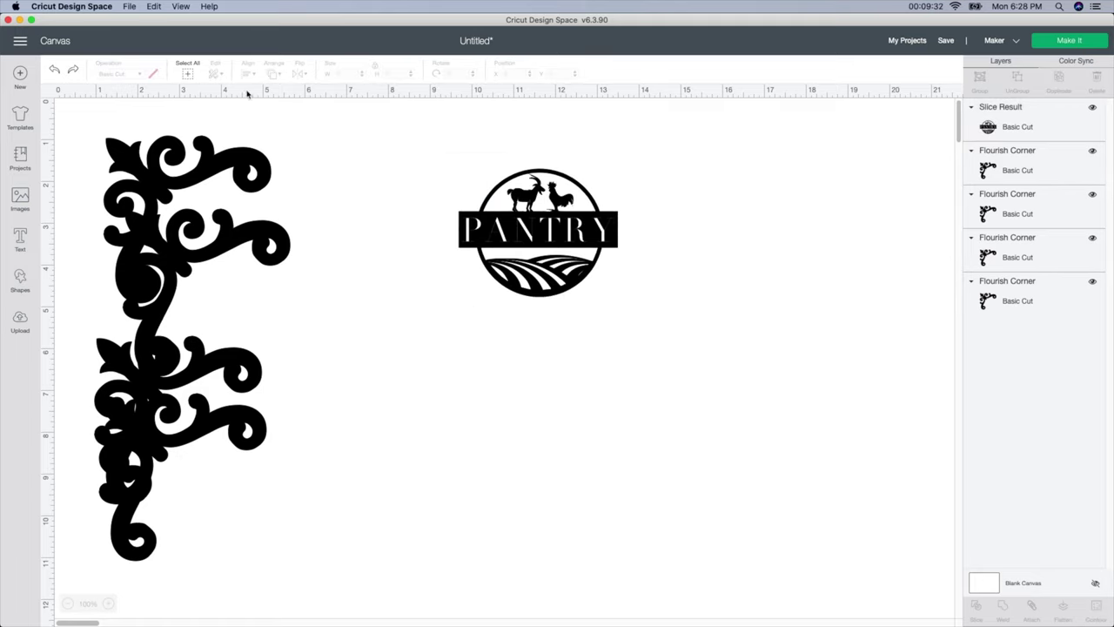
Step: Enlarge the PANTRY emblem proportionally to 11.5 in wide and move it up and left
left_click(502, 202)
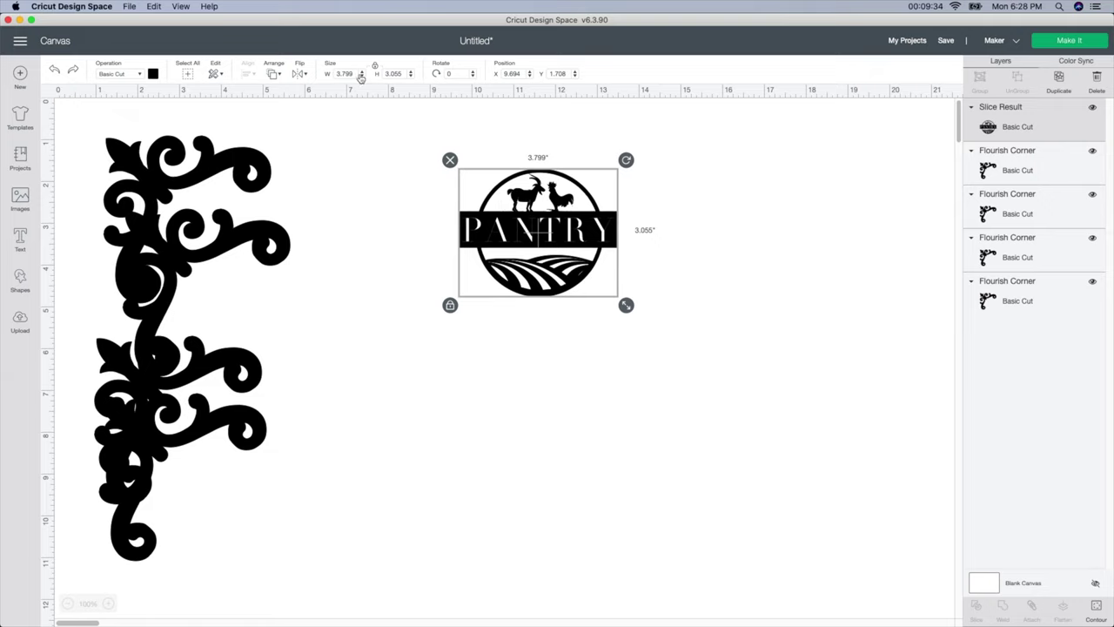
left_click_drag(357, 74, 270, 69)
type("11.5")
key("Return")
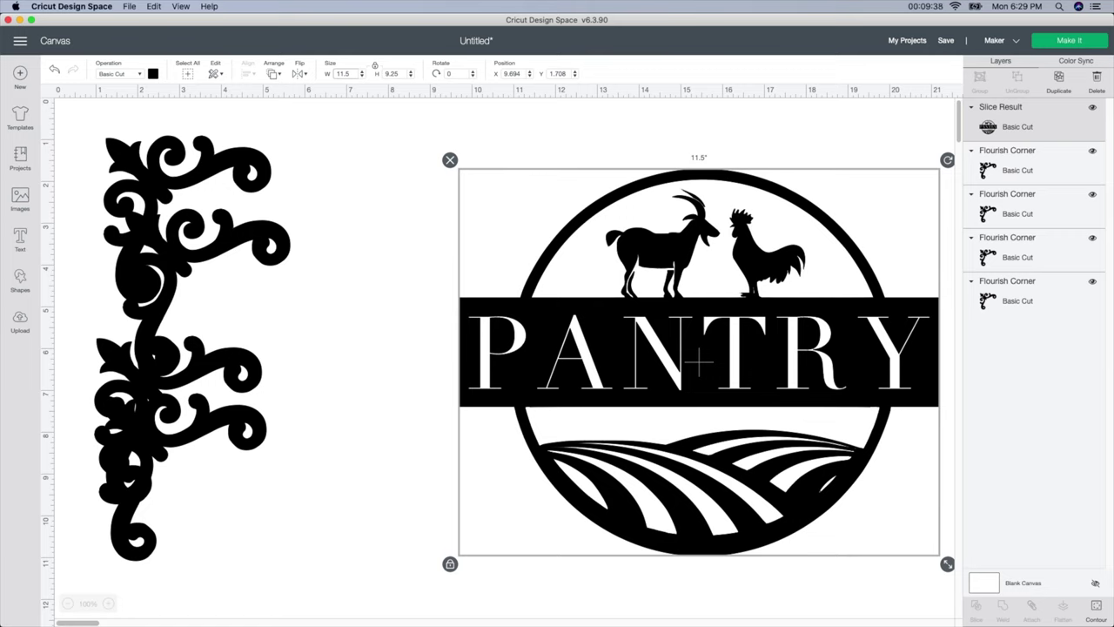
left_click_drag(685, 309, 558, 263)
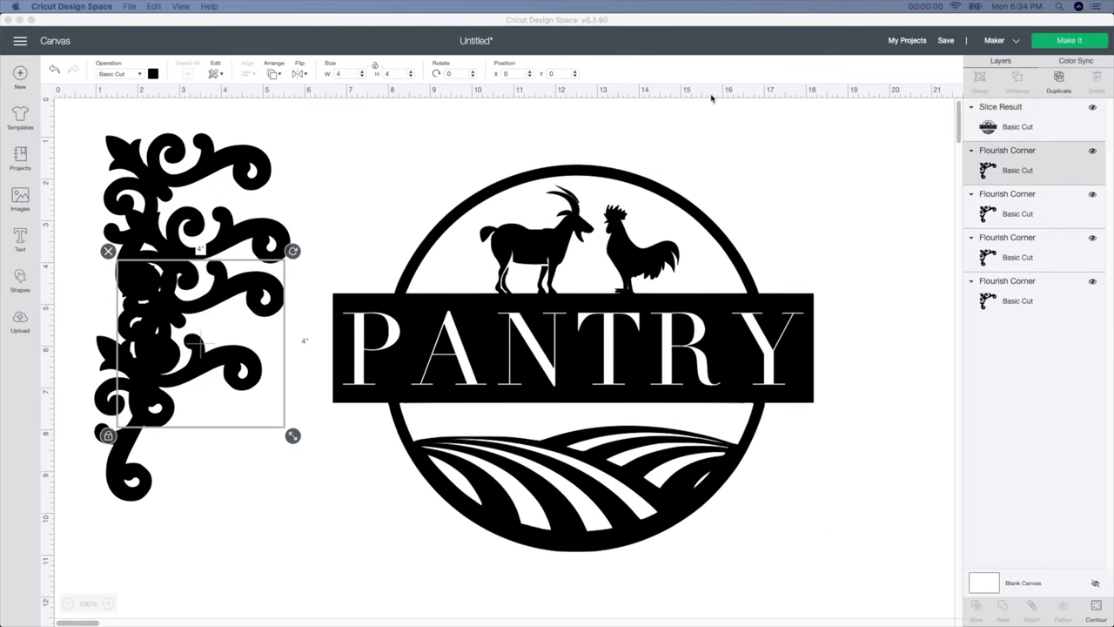
left_click(1061, 44)
Step: Send the design to two 12x12 mats, spread the flourishes slightly on mat 2, and continue
left_click(1062, 43)
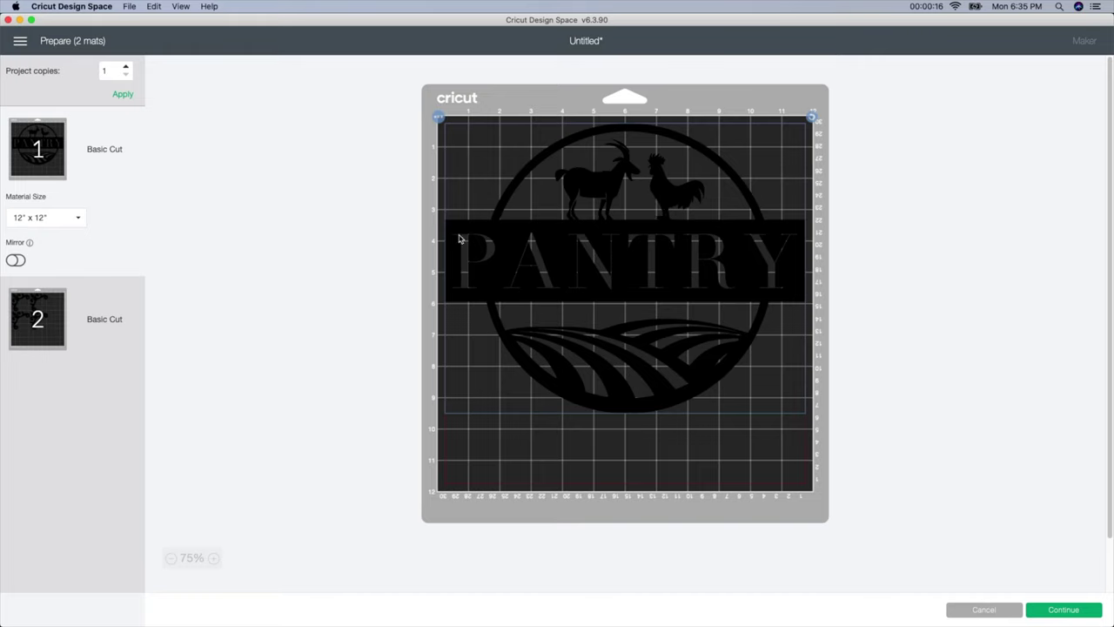
left_click(48, 329)
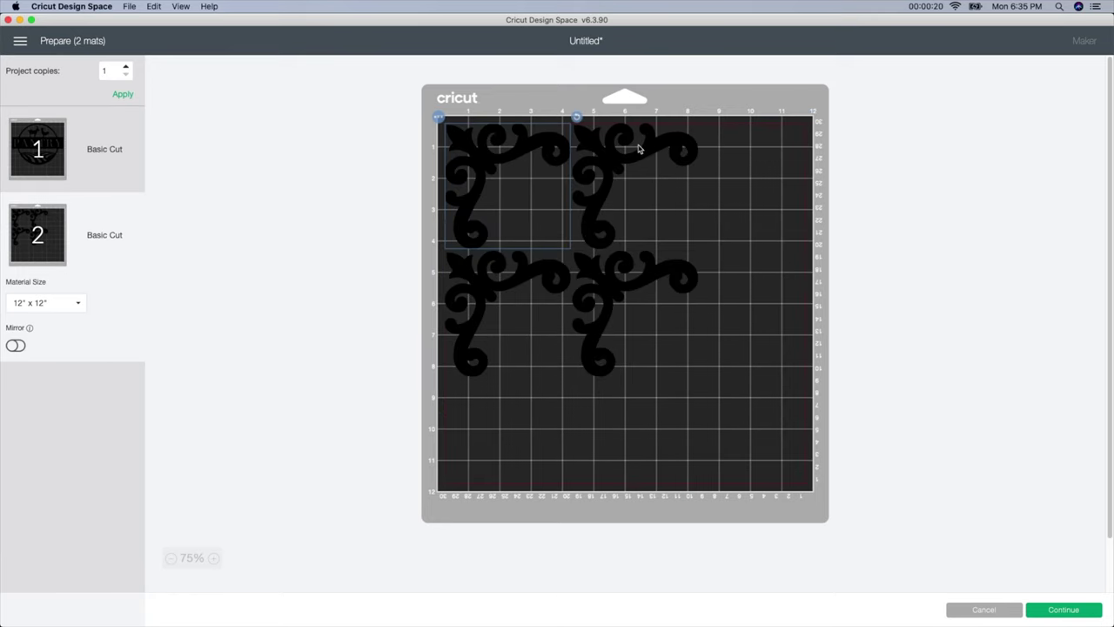
left_click_drag(636, 153, 650, 150)
left_click_drag(498, 260, 490, 275)
left_click_drag(633, 274, 643, 274)
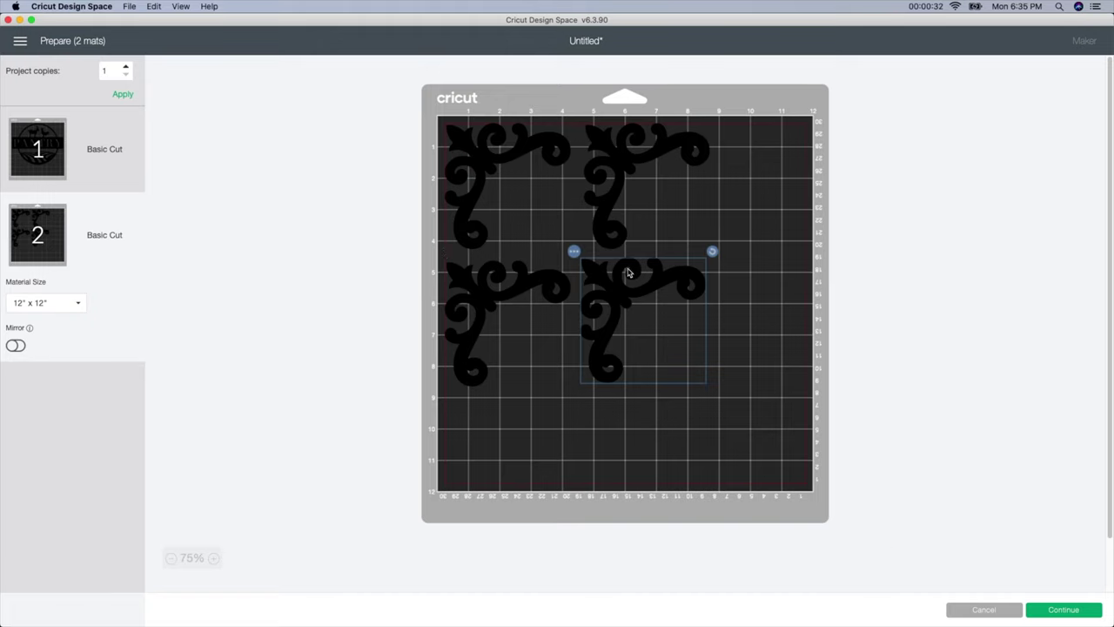
left_click(1070, 607)
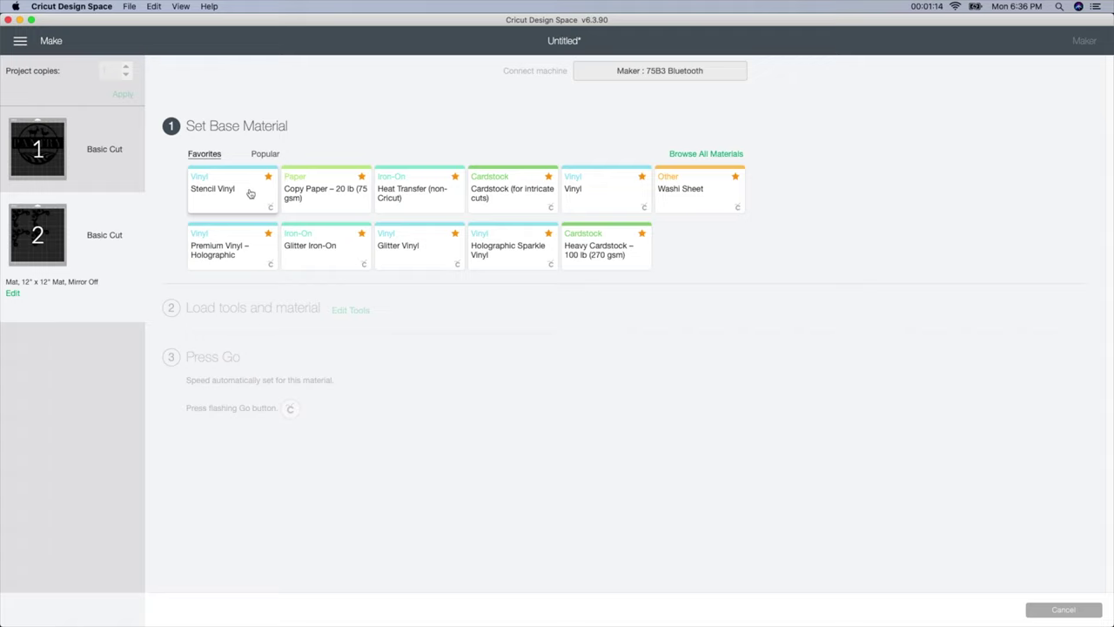
Step: Pick Stencil Vinyl from the Set Base Material favourites
left_click(242, 191)
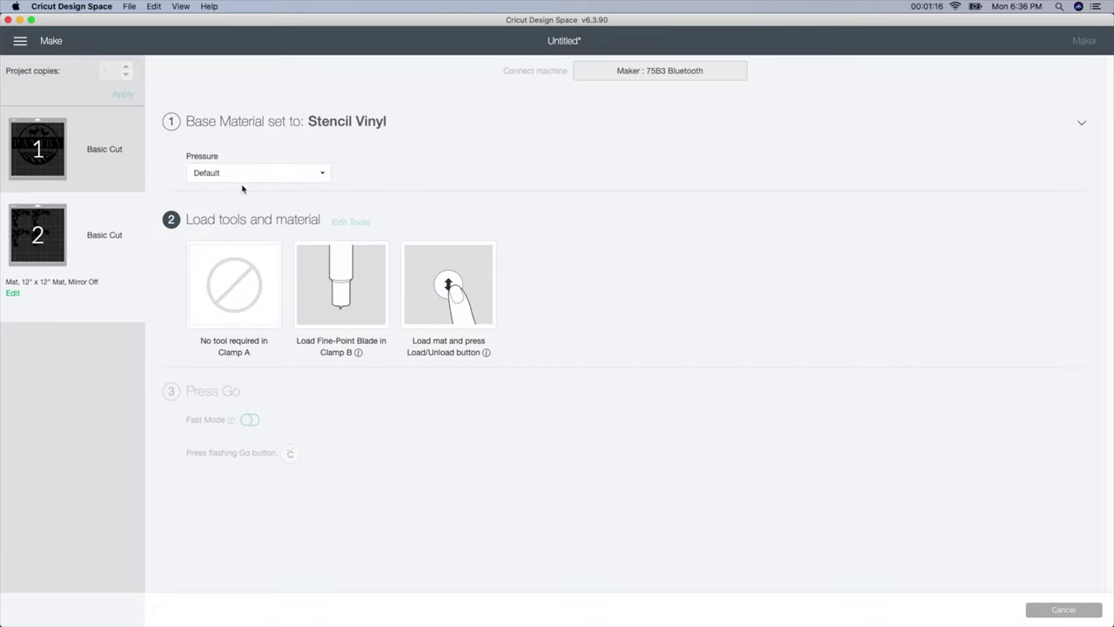